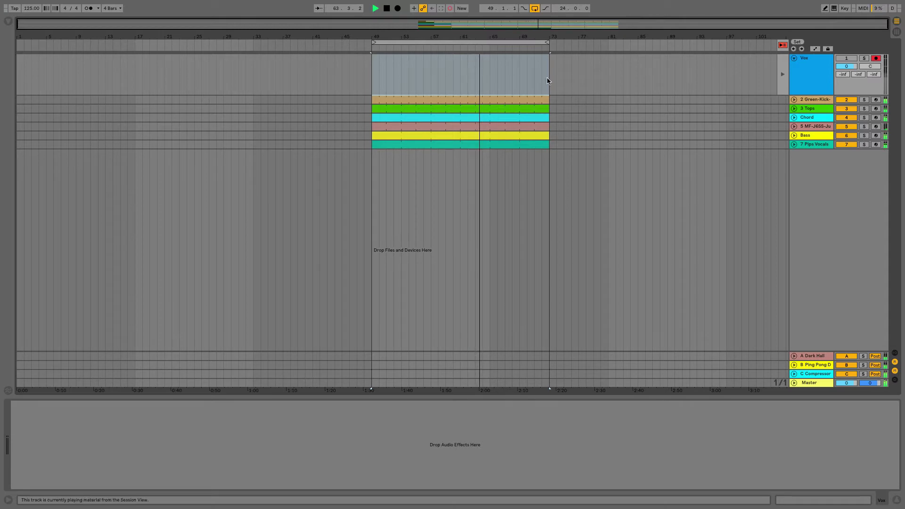
- Deactivate tracks 2, 3, 4 and 5, leaving only Bass and Pips Vocals active
{"action": "left_click_drag", "start_coordinate": [846, 99], "coordinate": [847, 146]}
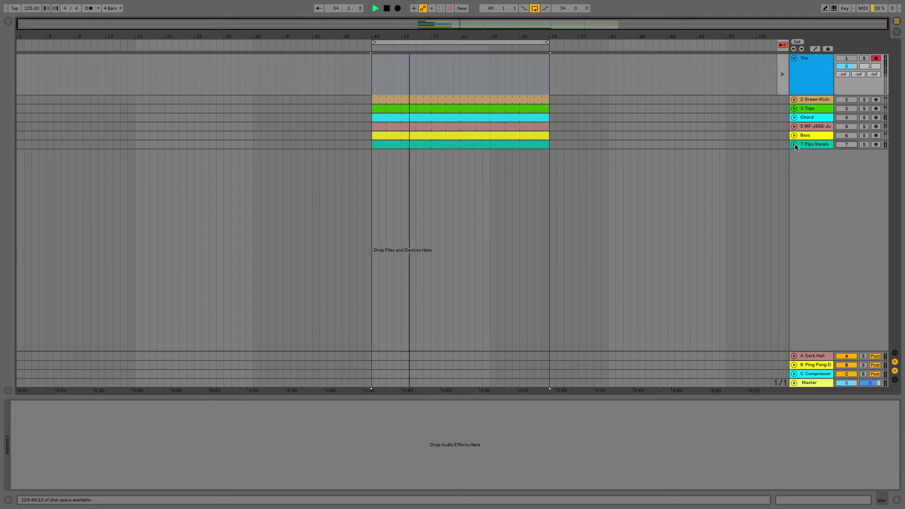
- Unfold the 7 Pips Vocals track and duplicate it to create track 8
{"action": "left_click", "coordinate": [819, 145]}
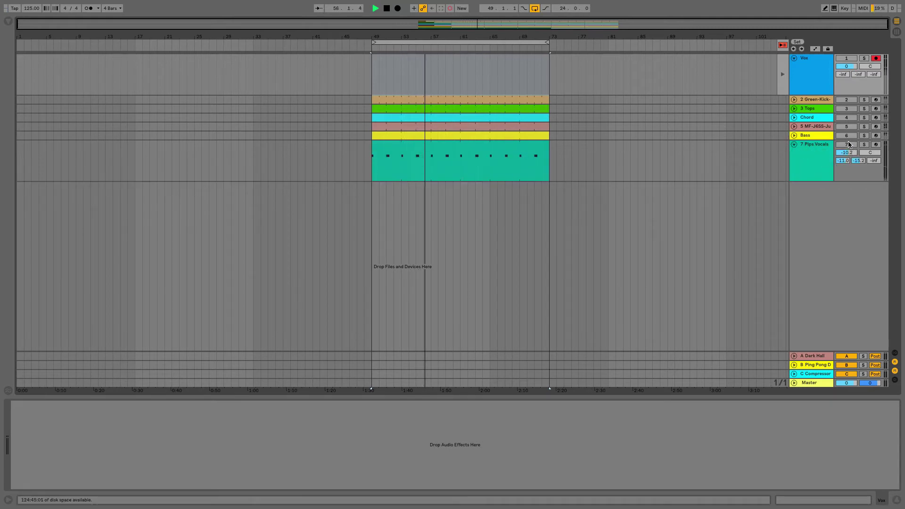
{"action": "left_click", "coordinate": [819, 146]}
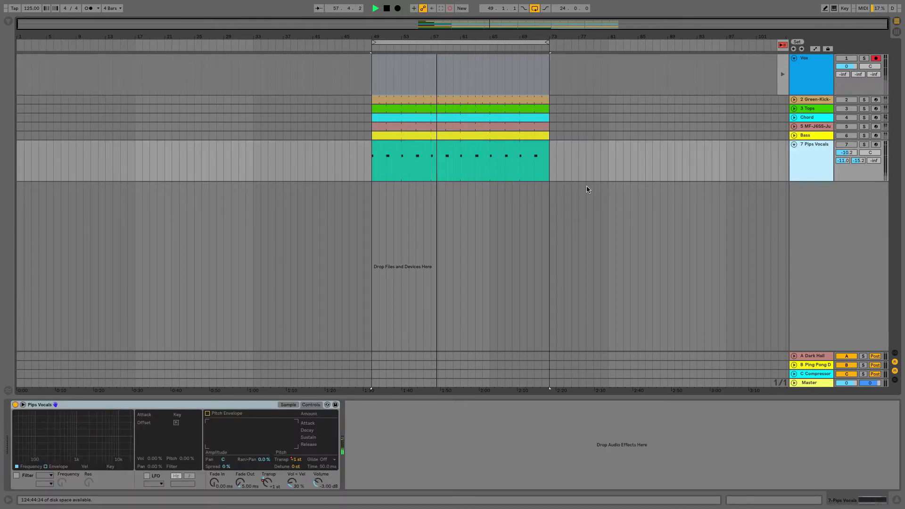
{"action": "key", "text": "ctrl+d"}
{"action": "left_click", "coordinate": [515, 193]}
{"action": "left_click", "coordinate": [517, 193]}
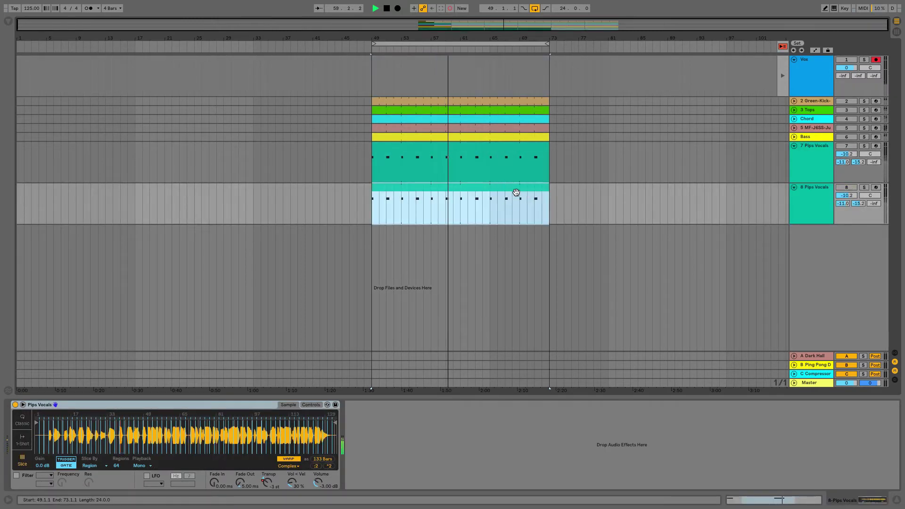
- Copy the one-bar vocal chop at bars 49–50 onto track 8, activate it and stop playback
{"action": "left_click_drag", "start_coordinate": [372, 38], "coordinate": [365, 101]}
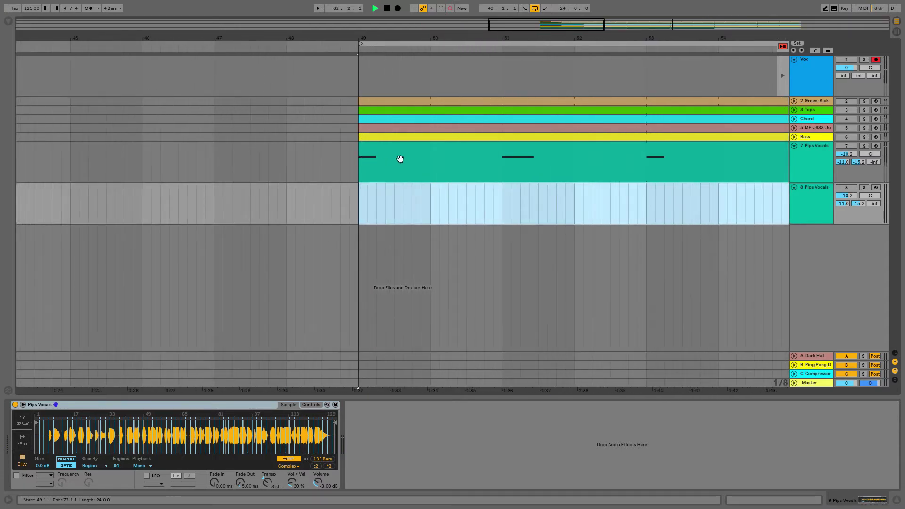
{"action": "left_click", "coordinate": [429, 171]}
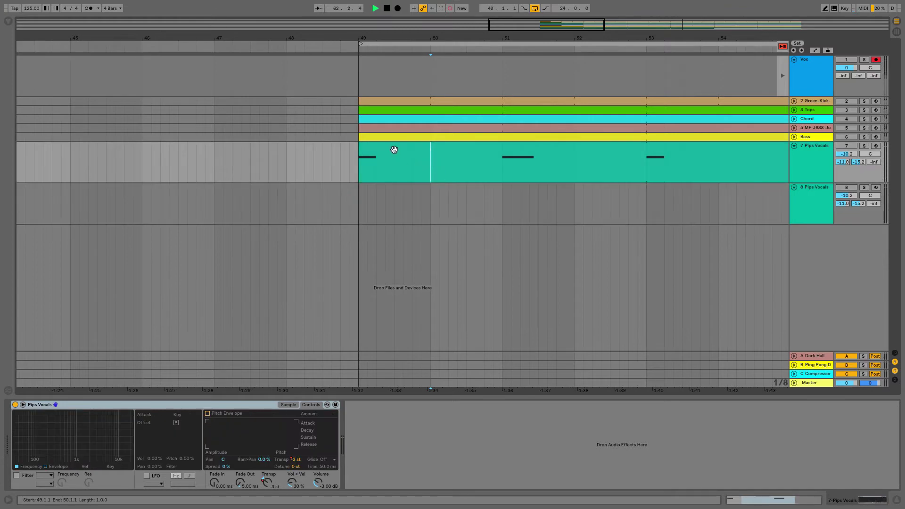
{"action": "left_click_drag", "start_coordinate": [393, 147], "coordinate": [393, 187]}
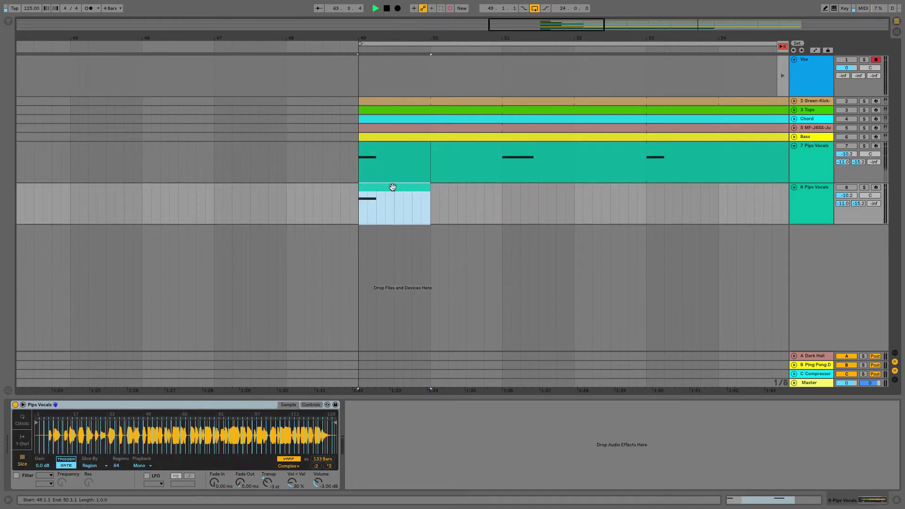
{"action": "left_click", "coordinate": [847, 188]}
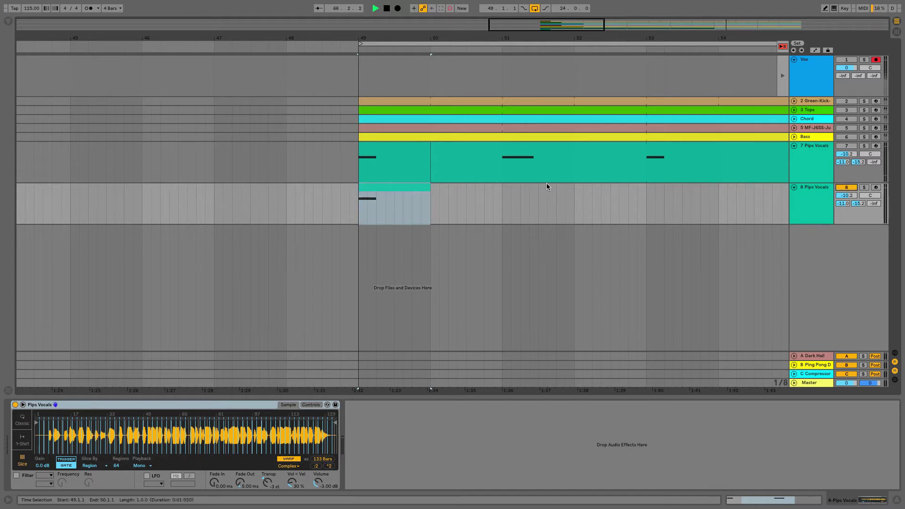
{"action": "left_click", "coordinate": [409, 188]}
{"action": "key", "text": "space"}
{"action": "key", "text": "Tab"}
{"action": "key", "text": "Tab"}
{"action": "left_click", "coordinate": [405, 189]}
{"action": "key", "text": "space"}
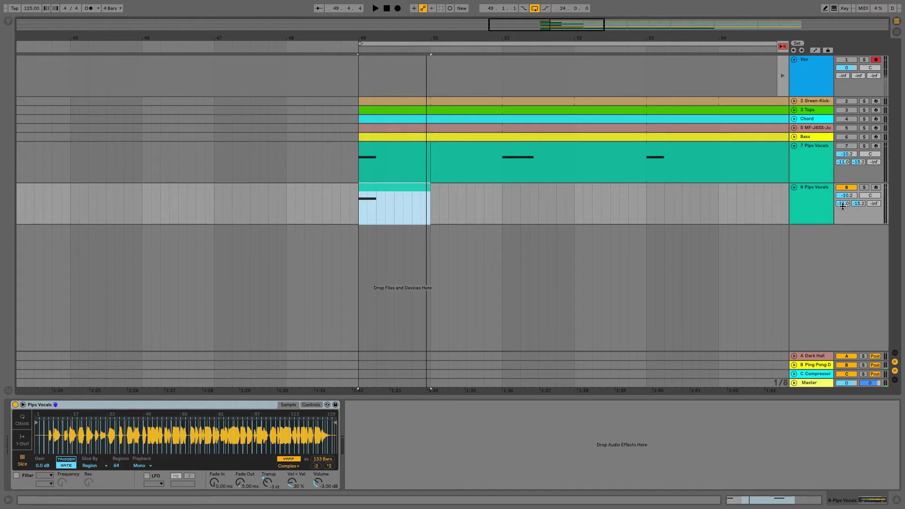
{"action": "left_click", "coordinate": [859, 204]}
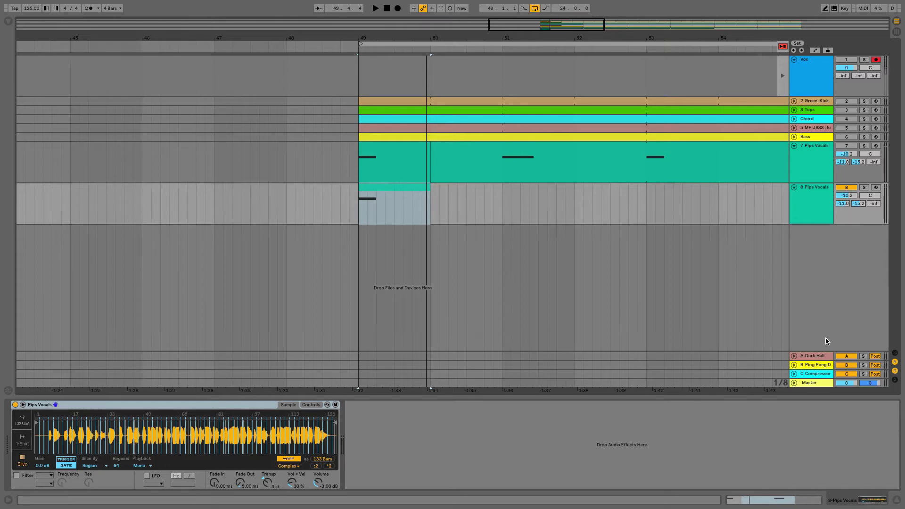
{"action": "left_click", "coordinate": [819, 357]}
{"action": "left_click", "coordinate": [815, 365]}
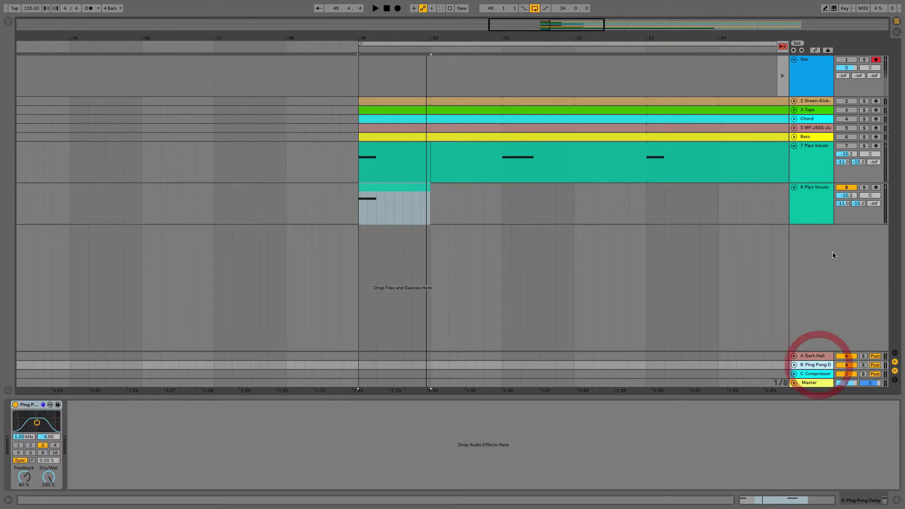
{"action": "left_click", "coordinate": [816, 189]}
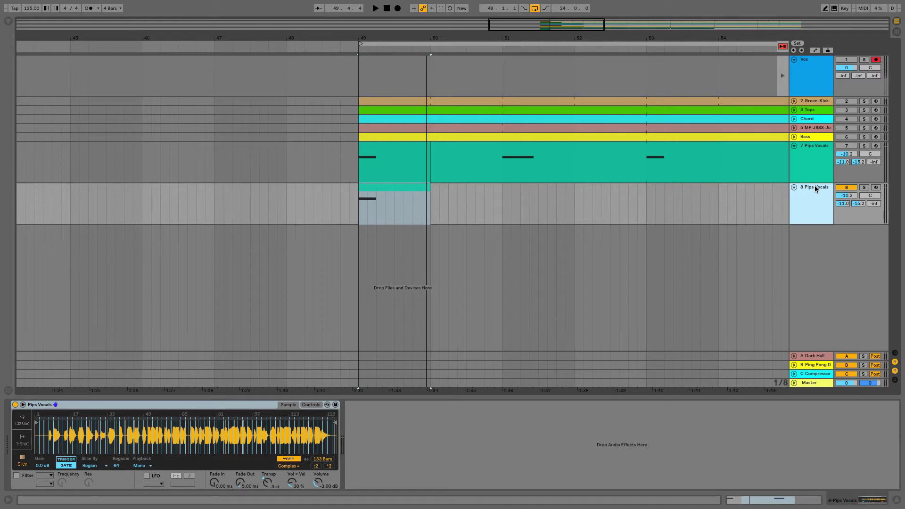
- Freeze the 8 Pips Vocals track, then Flatten it into a rendered audio clip
{"action": "right_click", "coordinate": [816, 189]}
{"action": "left_click", "coordinate": [789, 243]}
{"action": "right_click", "coordinate": [812, 191]}
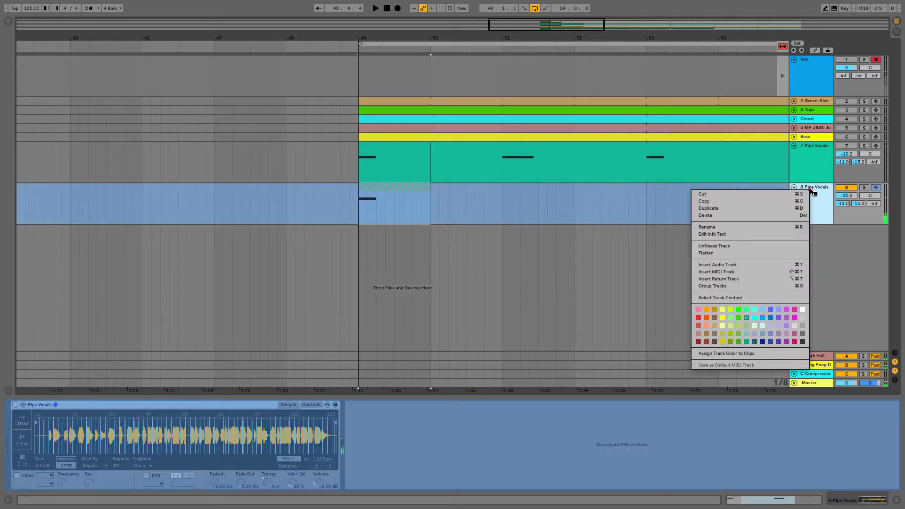
{"action": "left_click", "coordinate": [767, 253]}
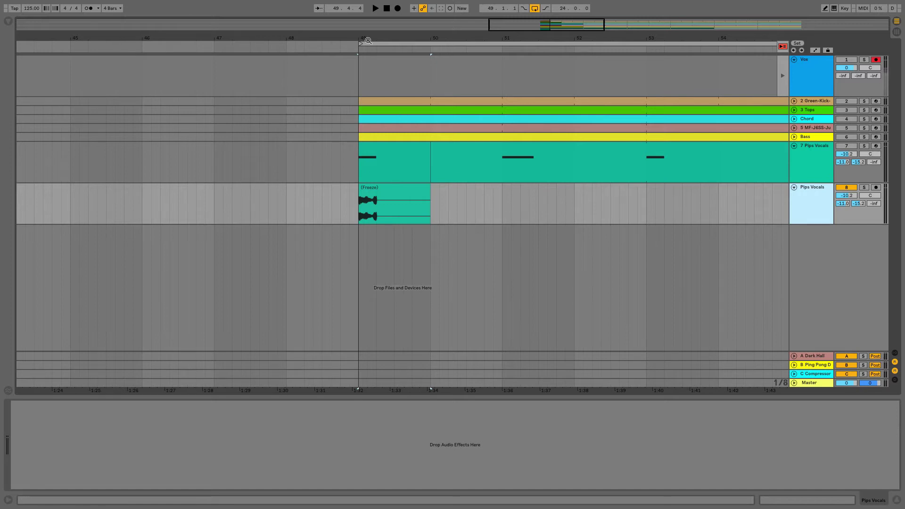
{"action": "scroll", "coordinate": [361, 212], "scroll_direction": "up", "scroll_amount": 8}
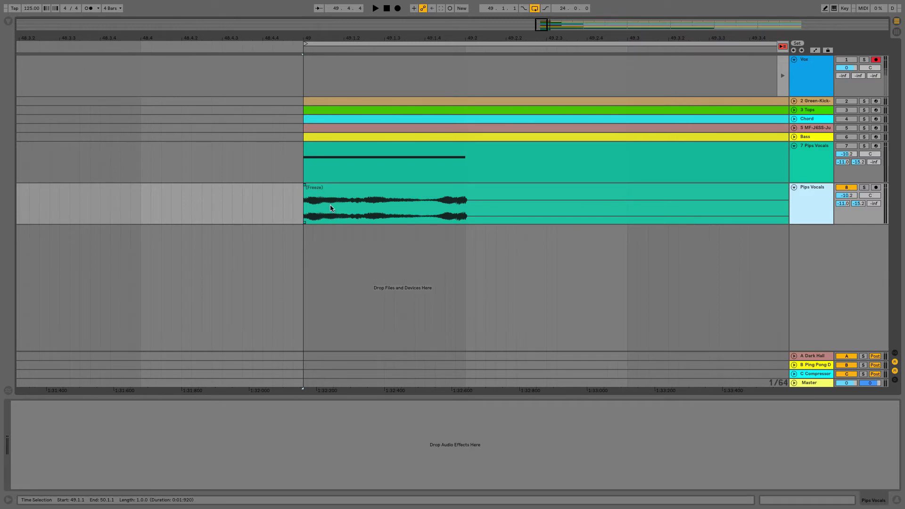
- Trim the Freeze clip so only 49.1.1–49.1.2 remains
{"action": "left_click", "coordinate": [398, 191]}
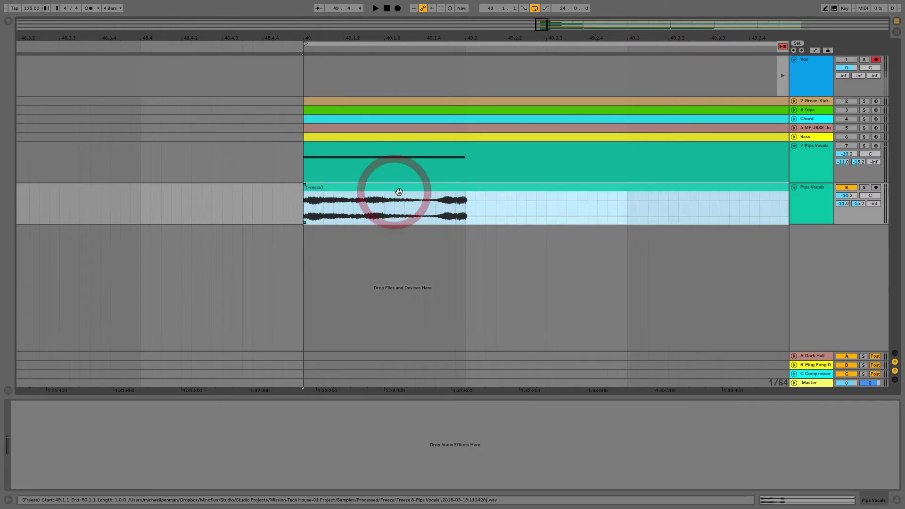
{"action": "key", "text": "space"}
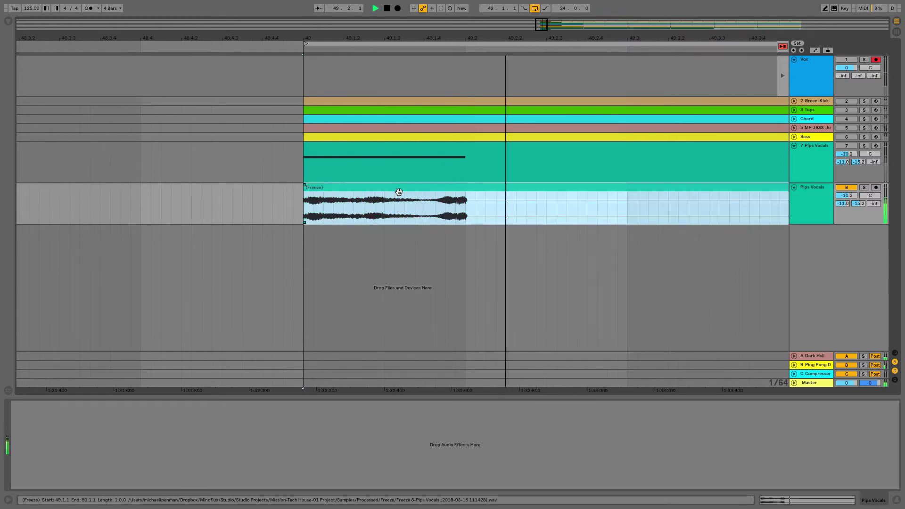
{"action": "left_click", "coordinate": [364, 203], "text": "shift"}
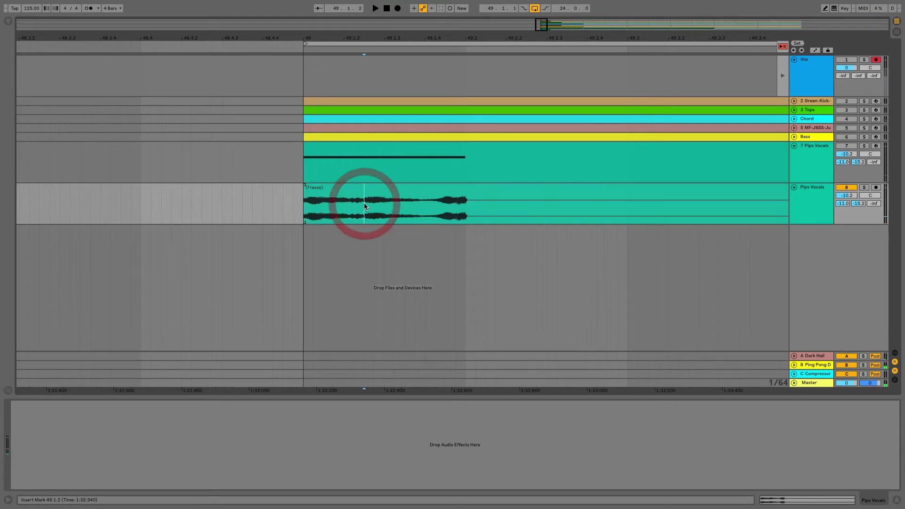
{"action": "left_click", "coordinate": [377, 191]}
{"action": "key", "text": "Delete"}
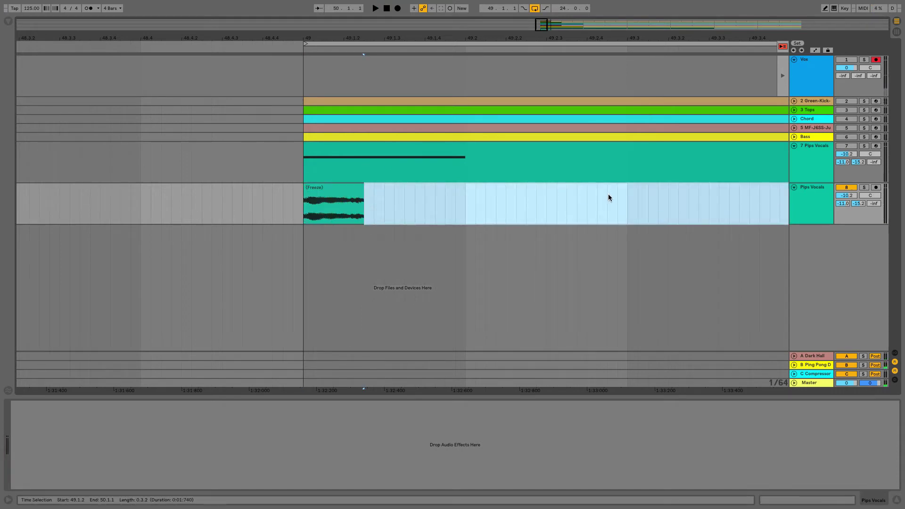
- Disable track 8's send A to Dark Hall and audition the trimmed chop
{"action": "left_click", "coordinate": [843, 203]}
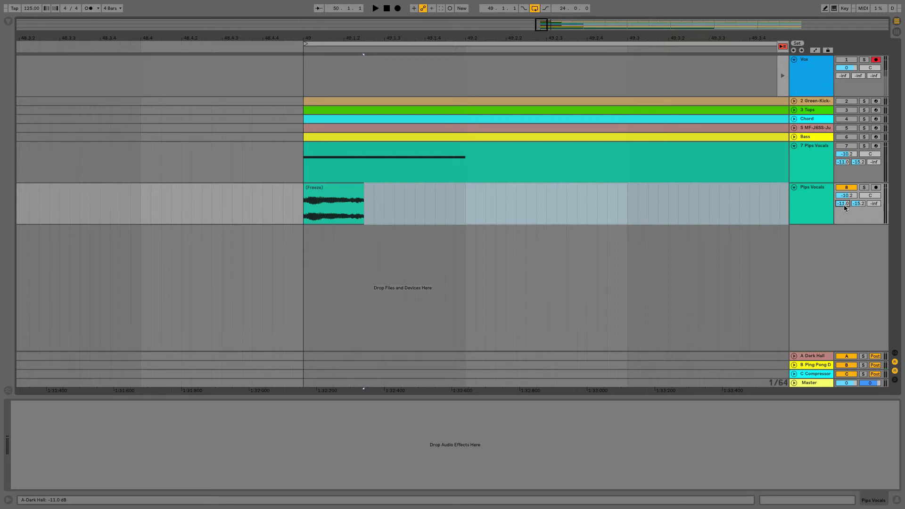
{"action": "right_click", "coordinate": [844, 206]}
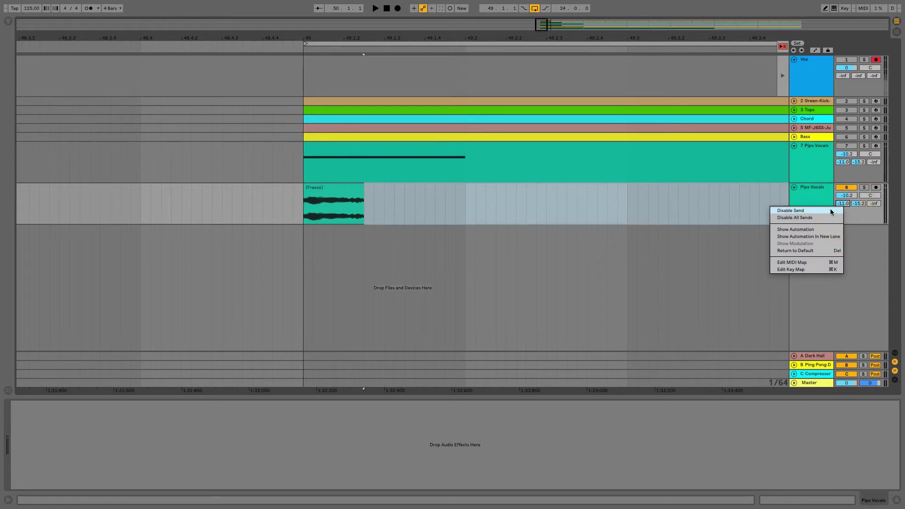
{"action": "left_click", "coordinate": [829, 213]}
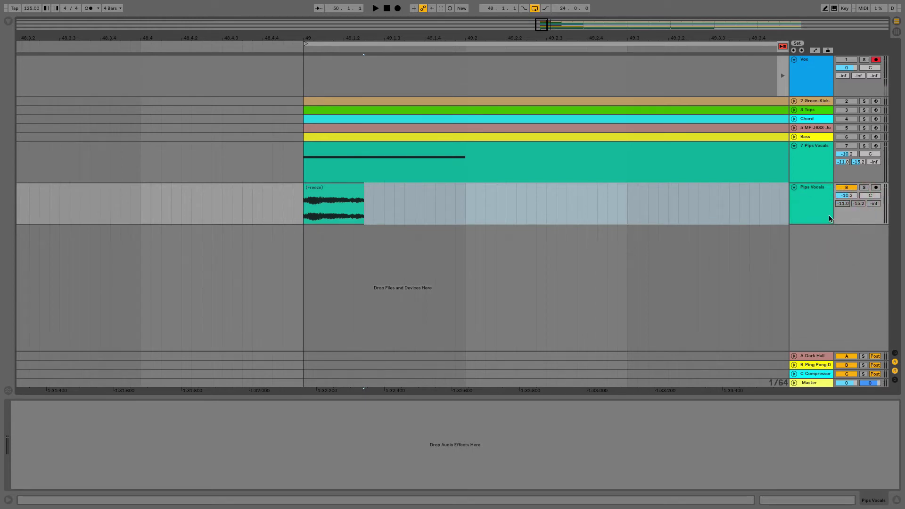
{"action": "key", "text": "space"}
{"action": "key", "text": "space"}
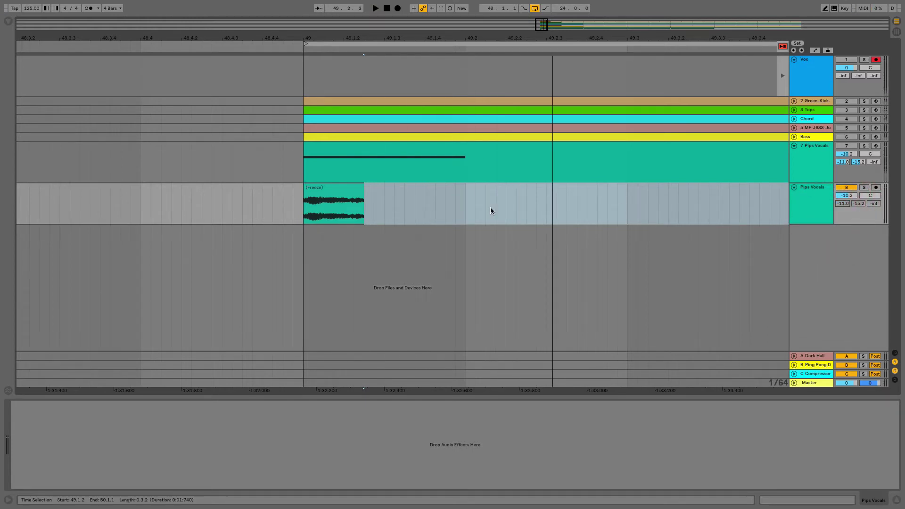
{"action": "left_click", "coordinate": [334, 187]}
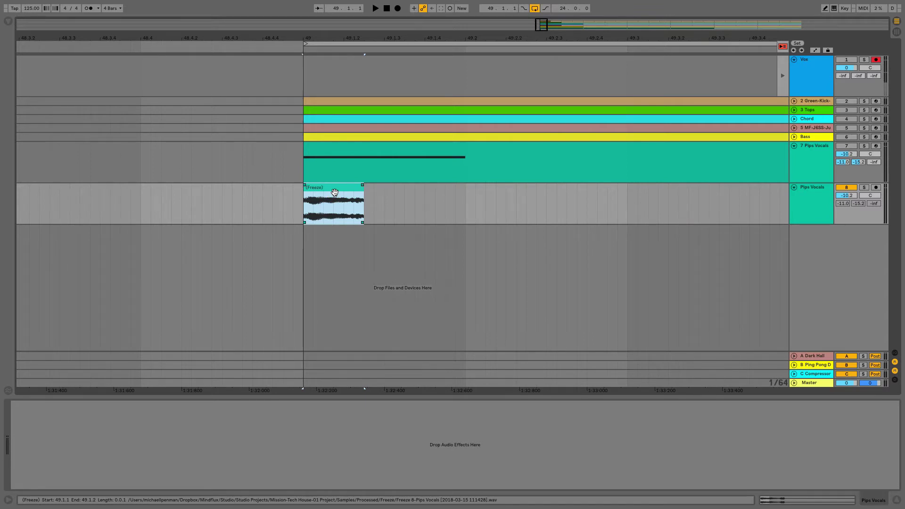
{"action": "key", "text": "space"}
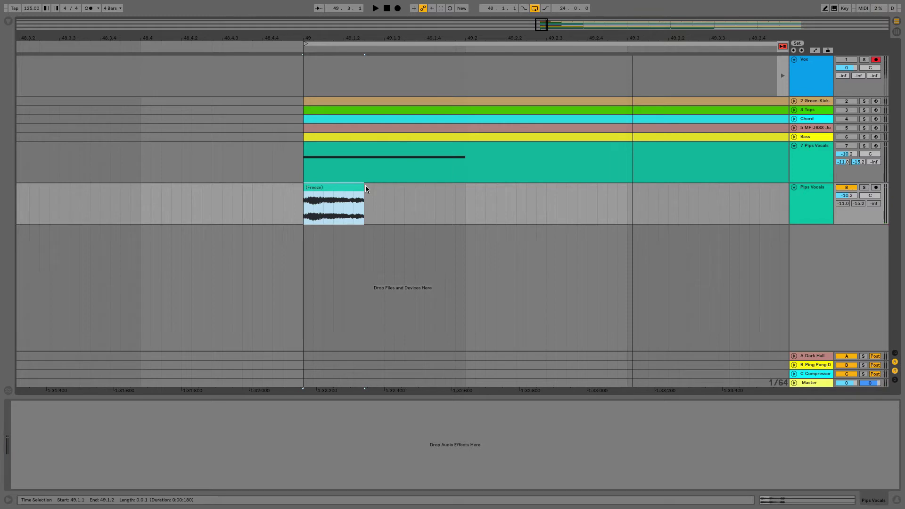
{"action": "left_click", "coordinate": [351, 187]}
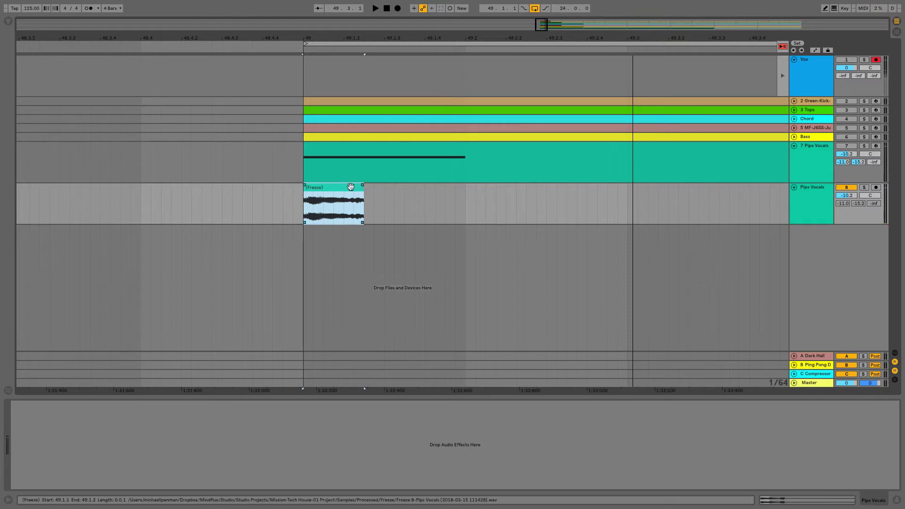
- Review the Freeze clip's waveform in Clip View, close the detail view and show the Browser
{"action": "double_click", "coordinate": [351, 187]}
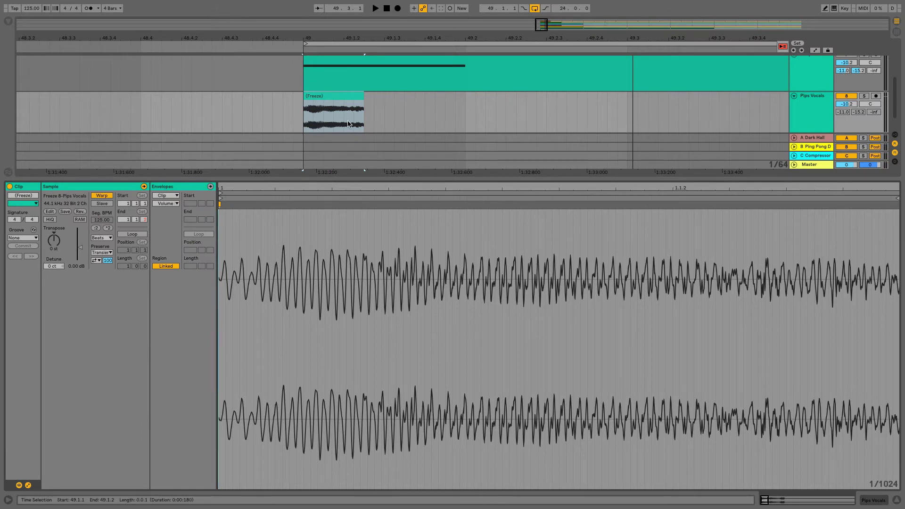
{"action": "left_click", "coordinate": [331, 95]}
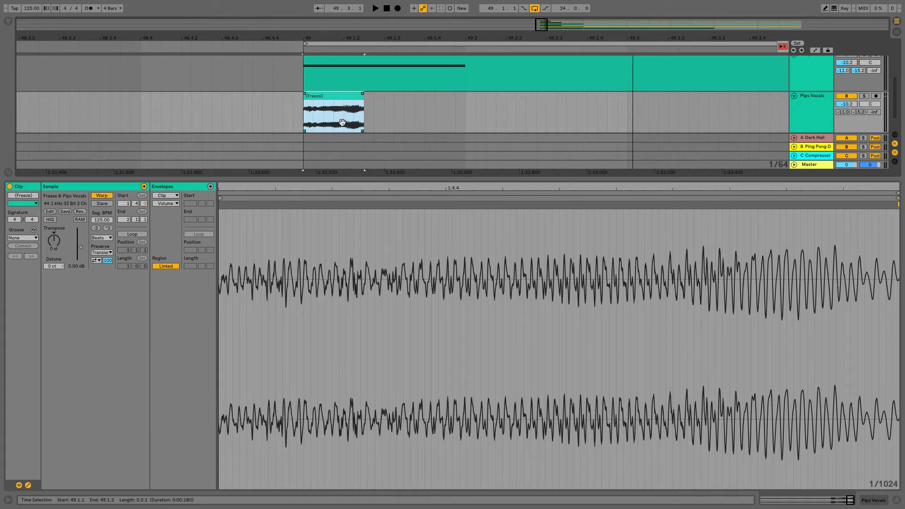
{"action": "key", "text": "super+alt+l"}
{"action": "key", "text": "super+alt+b"}
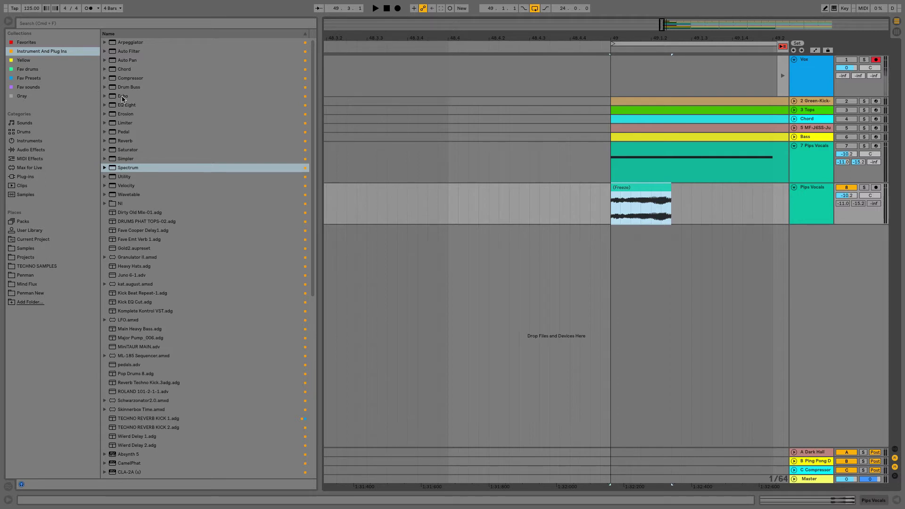
- Add Echo to Pips Vocals, raising its reverb, decay to 84% and feedback to 62%
{"action": "left_click_drag", "start_coordinate": [122, 98], "coordinate": [417, 182]}
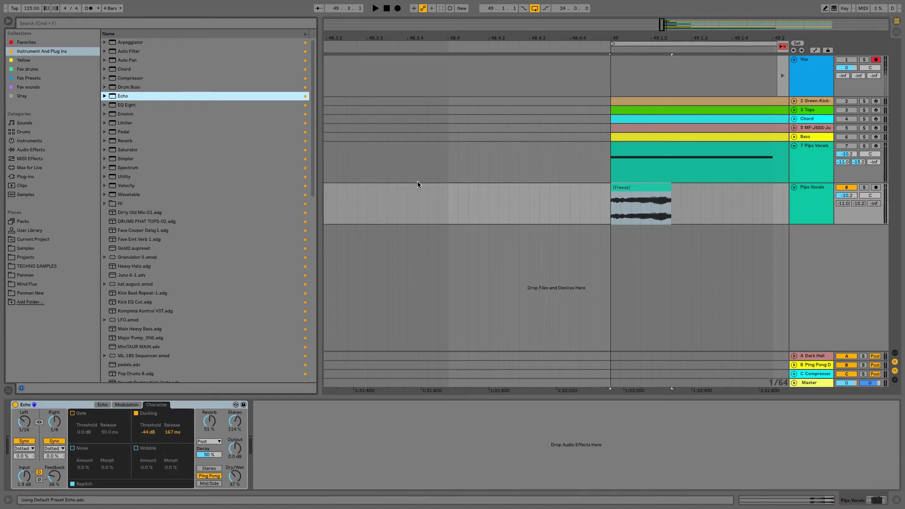
{"action": "left_click", "coordinate": [210, 422]}
{"action": "key", "text": "Up"}
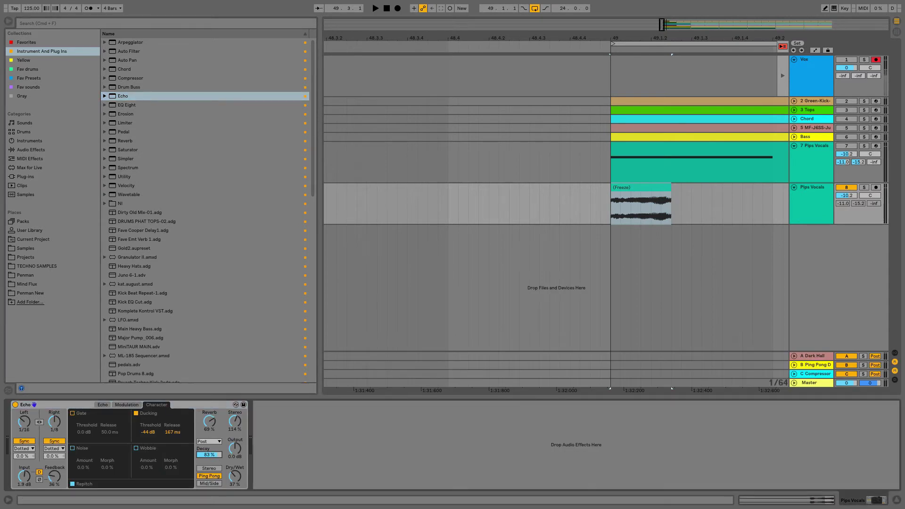
{"action": "scroll", "coordinate": [54, 476], "scroll_direction": "up", "scroll_amount": 5}
{"action": "key", "text": "Up"}
{"action": "key", "text": "Up"}
{"action": "key", "text": "Up"}
- Zoom out, audition the echo tail, and show the Audio Effects category in the browser
{"action": "left_click_drag", "start_coordinate": [659, 38], "coordinate": [505, 30]}
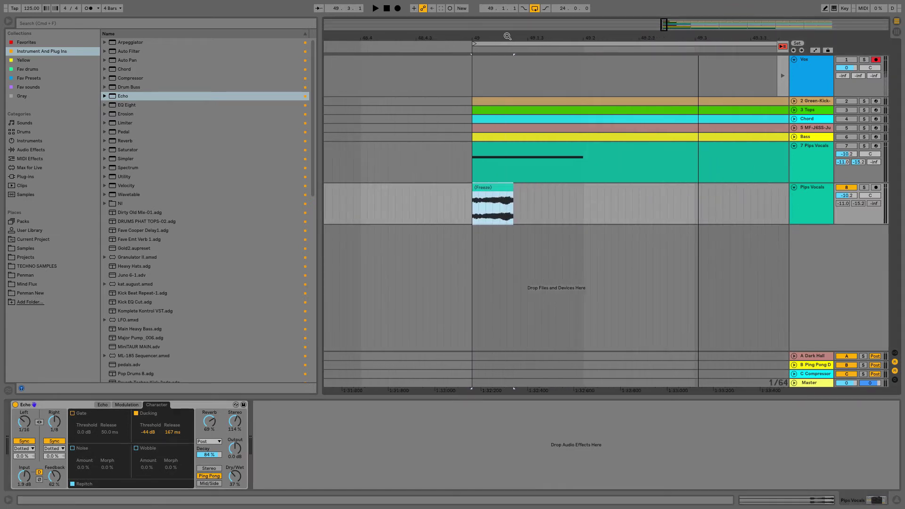
{"action": "key", "text": "space"}
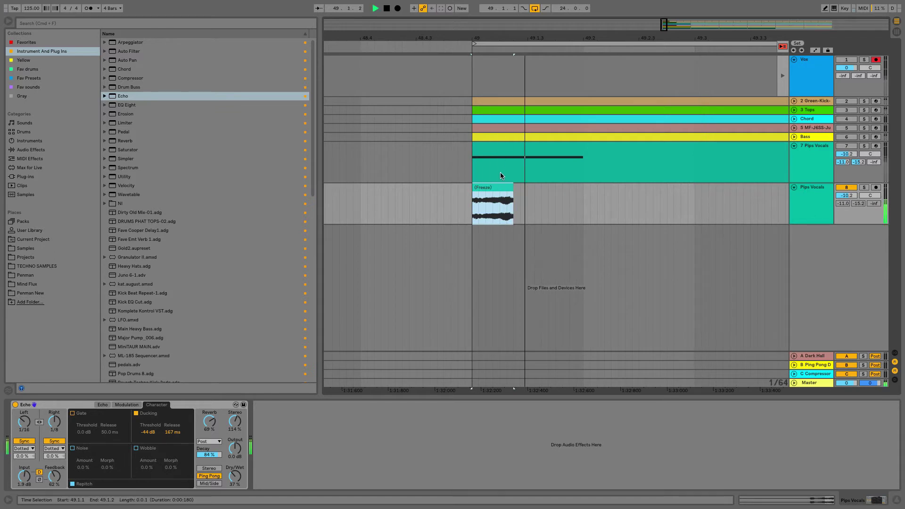
{"action": "key", "text": "space"}
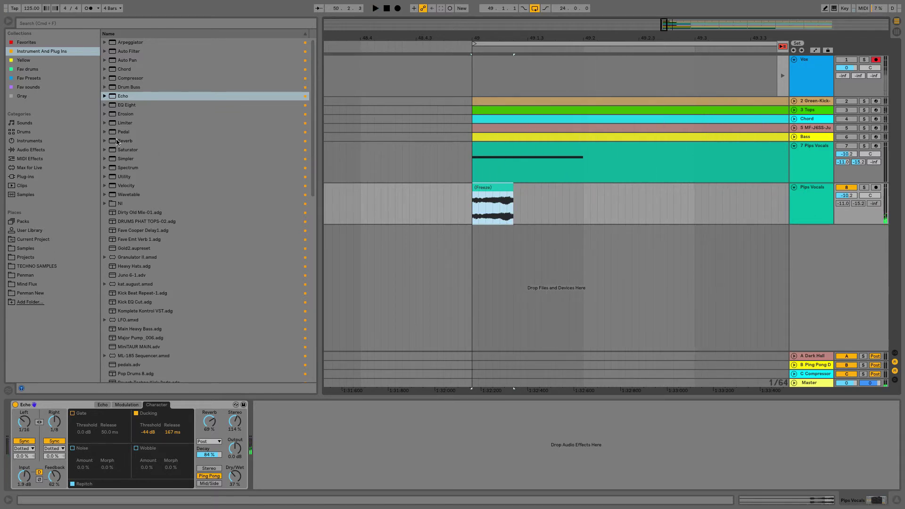
{"action": "left_click", "coordinate": [33, 151]}
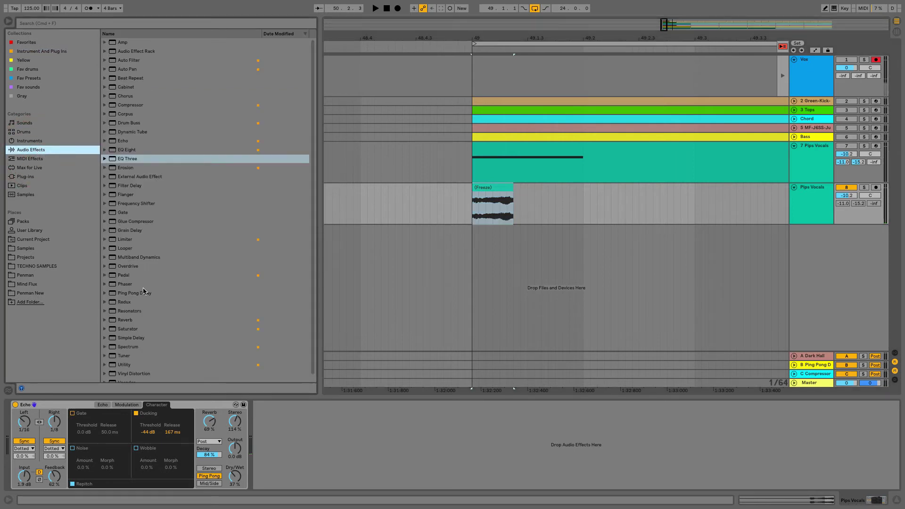
- Add Ping Pong Delay after Echo with 51% dry/wet and free 110 ms time, then browse Max for Live
{"action": "left_click_drag", "start_coordinate": [141, 294], "coordinate": [266, 415]}
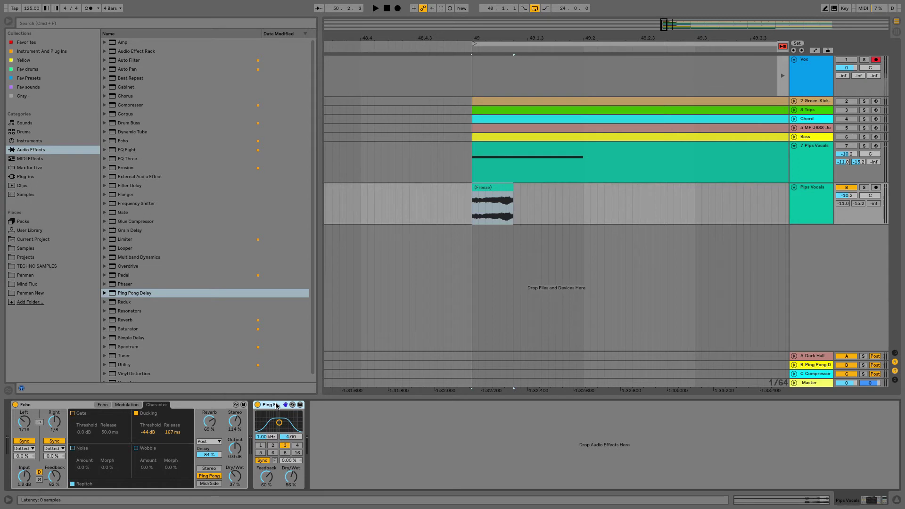
{"action": "right_click", "coordinate": [276, 405]}
{"action": "left_click", "coordinate": [289, 390]}
{"action": "left_click_drag", "start_coordinate": [291, 480], "coordinate": [291, 483]}
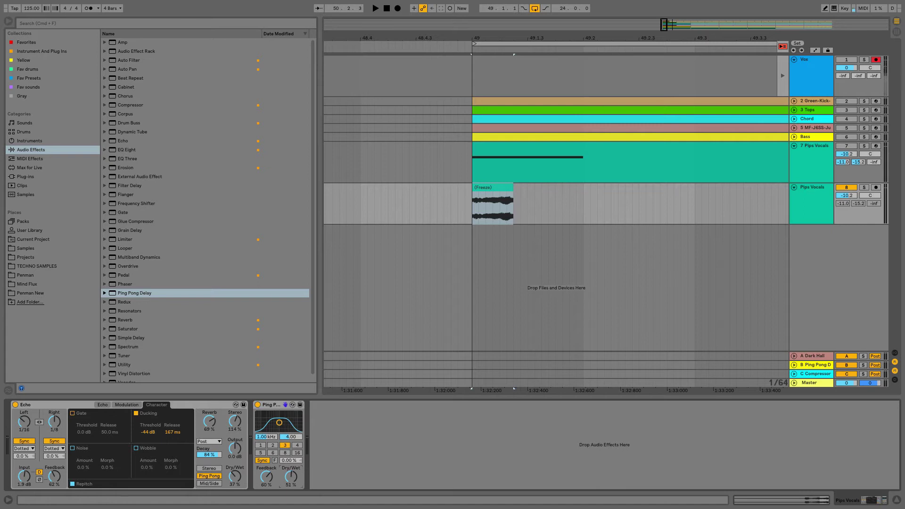
{"action": "left_click", "coordinate": [263, 460]}
{"action": "left_click", "coordinate": [287, 461]}
{"action": "scroll", "coordinate": [288, 464], "scroll_direction": "up", "scroll_amount": 2}
{"action": "left_click", "coordinate": [38, 169]}
{"action": "left_click", "coordinate": [107, 43]}
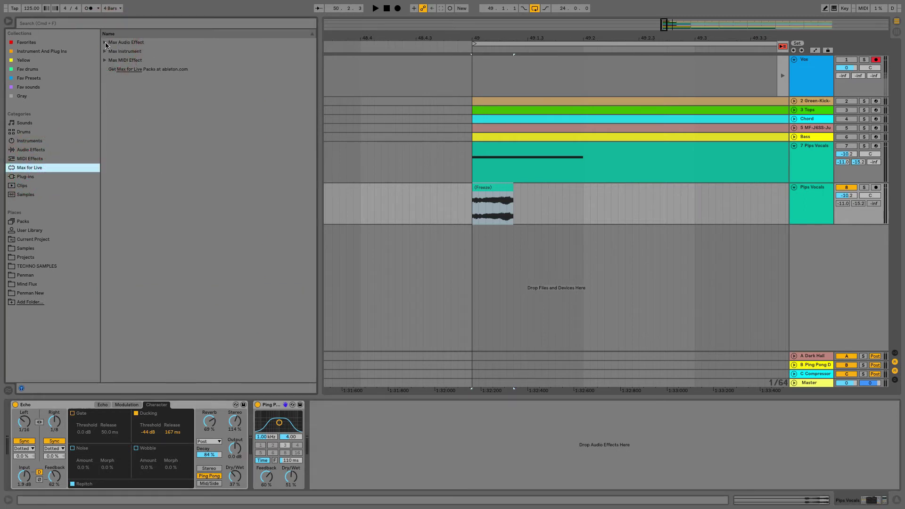
- Expand Max Audio Effect, find LFO.amxd and load it after the Ping Pong Delay
{"action": "left_click", "coordinate": [105, 43]}
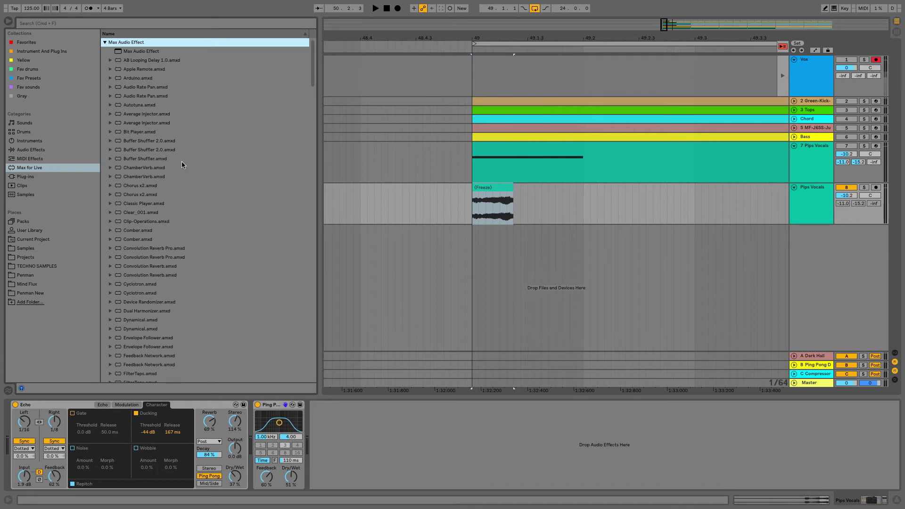
{"action": "scroll", "coordinate": [182, 164], "scroll_direction": "down", "scroll_amount": 5}
{"action": "scroll", "coordinate": [182, 165], "scroll_direction": "down", "scroll_amount": 5}
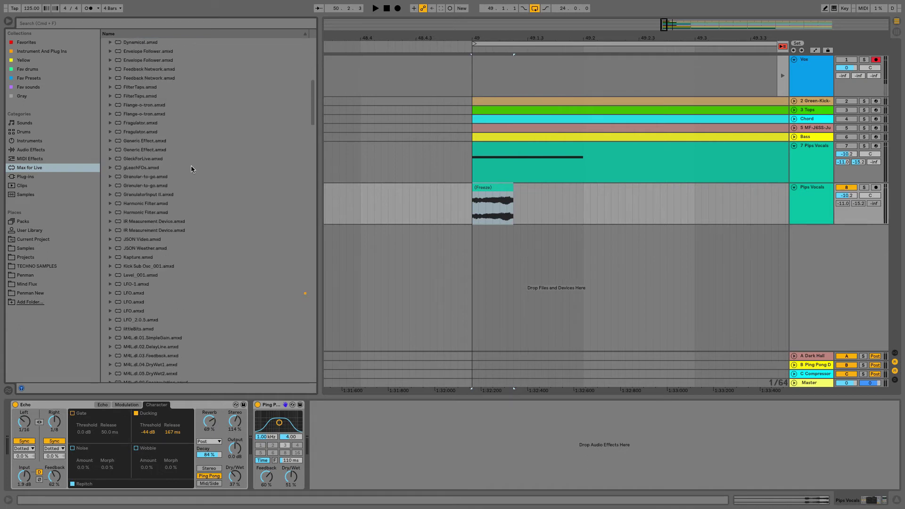
{"action": "scroll", "coordinate": [188, 163], "scroll_direction": "up", "scroll_amount": 10}
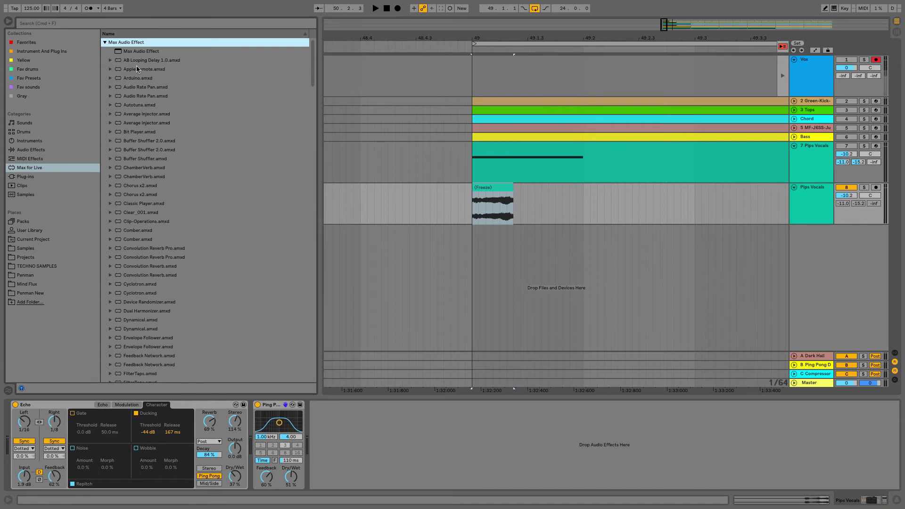
{"action": "scroll", "coordinate": [172, 100], "scroll_direction": "down", "scroll_amount": 7}
{"action": "scroll", "coordinate": [173, 103], "scroll_direction": "down", "scroll_amount": 10}
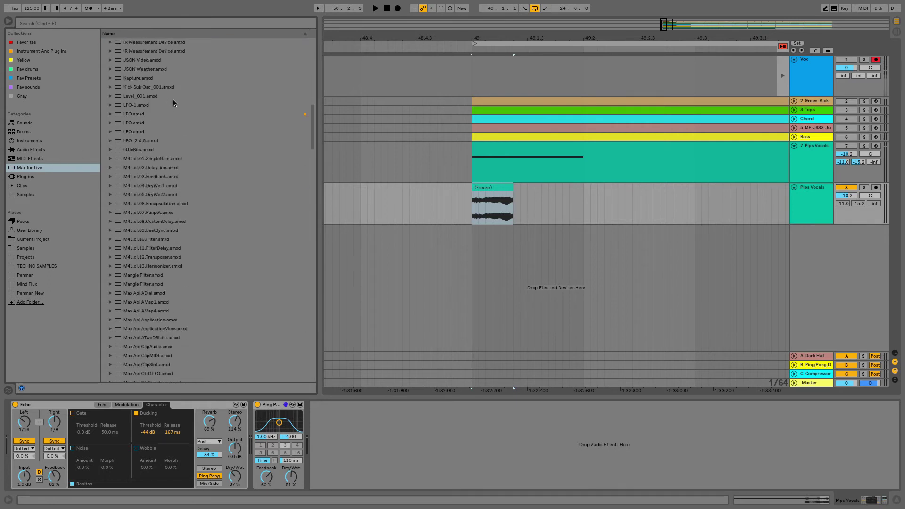
{"action": "left_click", "coordinate": [144, 132]}
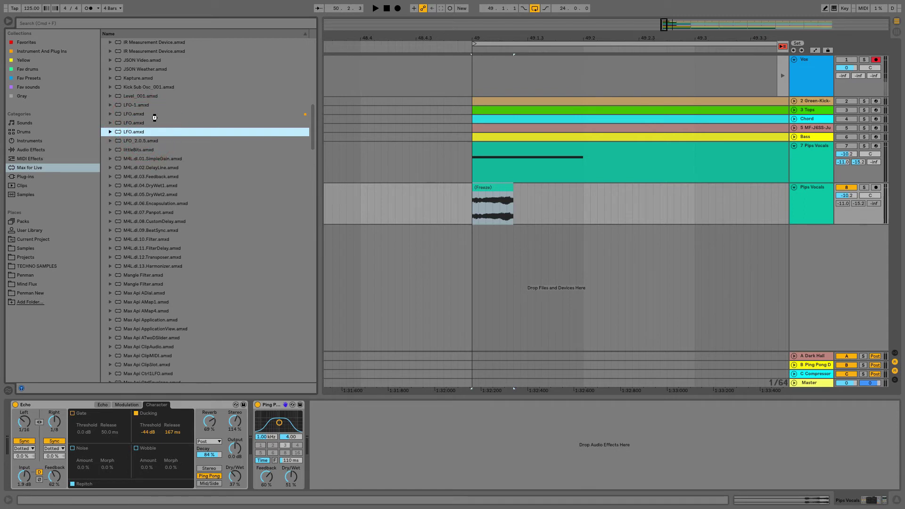
{"action": "key", "text": "Return"}
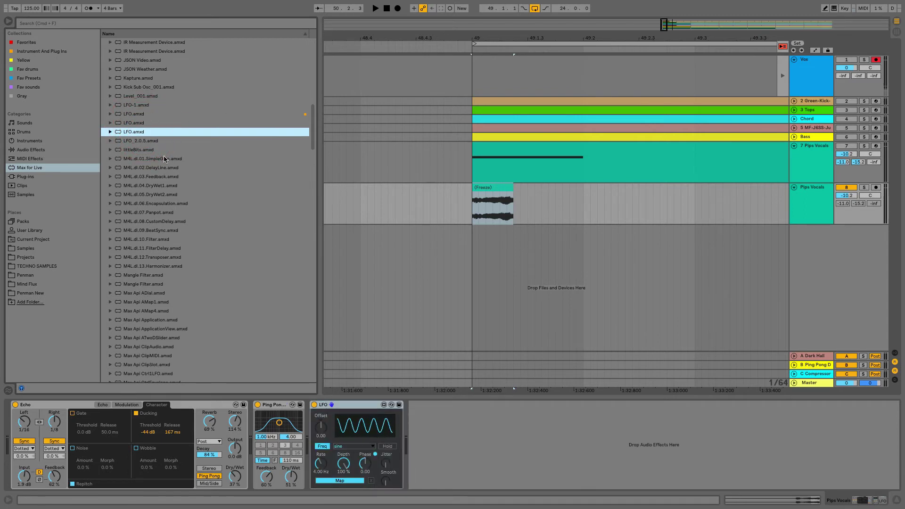
- Map the LFO to the Ping Pong Delay time and lower its Rate to 0.06 Hz
{"action": "left_click", "coordinate": [338, 481]}
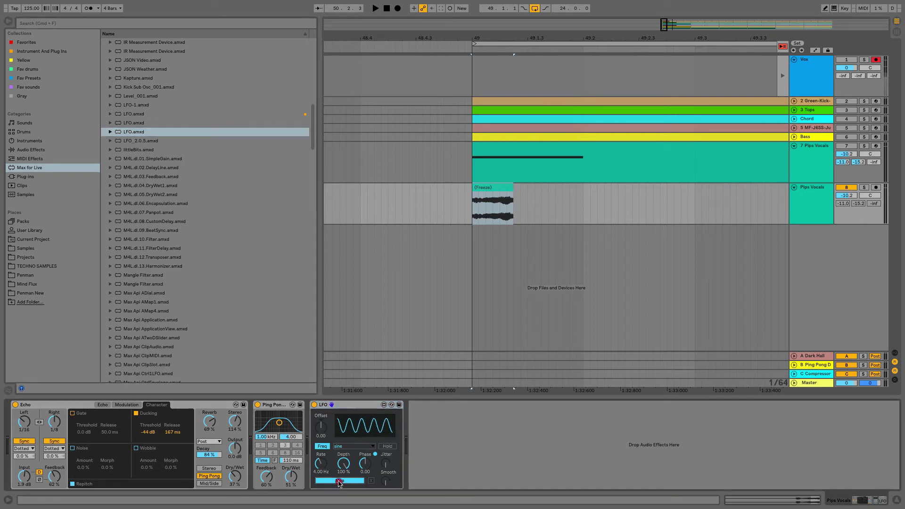
{"action": "left_click", "coordinate": [288, 461]}
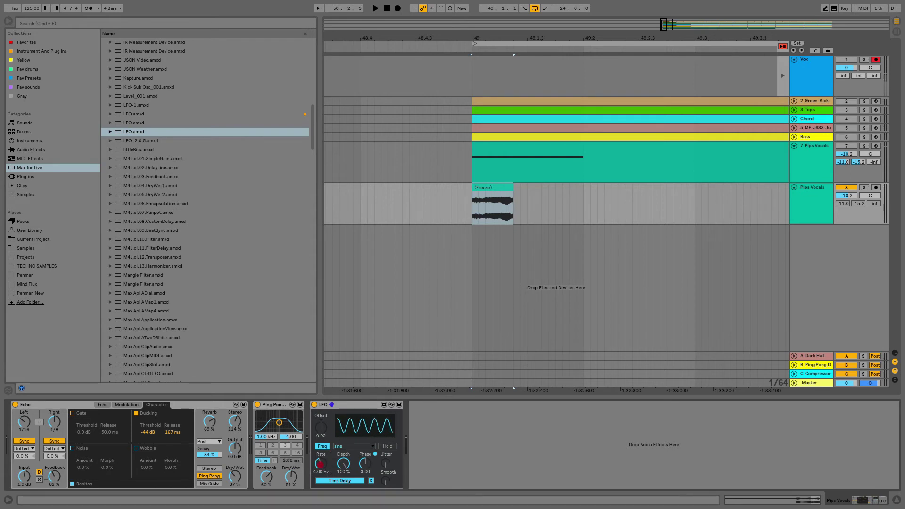
{"action": "left_click_drag", "start_coordinate": [320, 464], "coordinate": [320, 474]}
{"action": "left_click", "coordinate": [294, 462]}
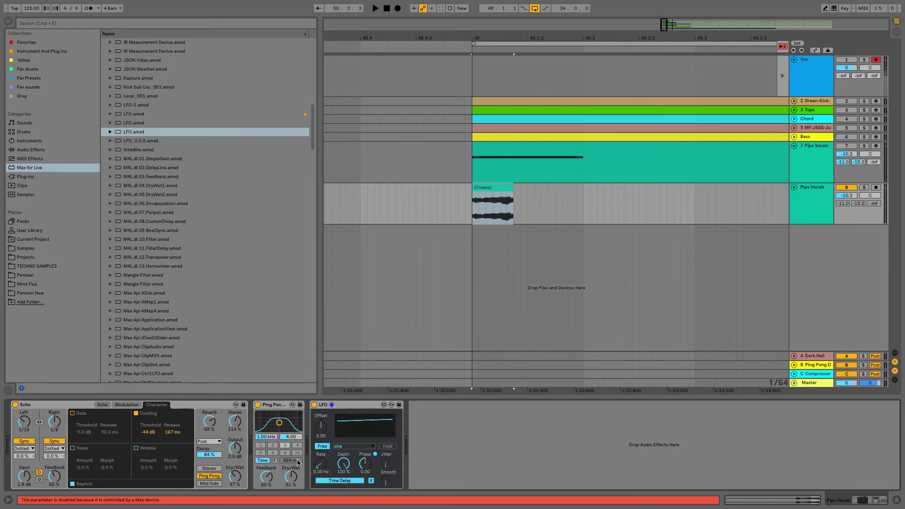
{"action": "left_click", "coordinate": [293, 463]}
{"action": "left_click", "coordinate": [292, 463]}
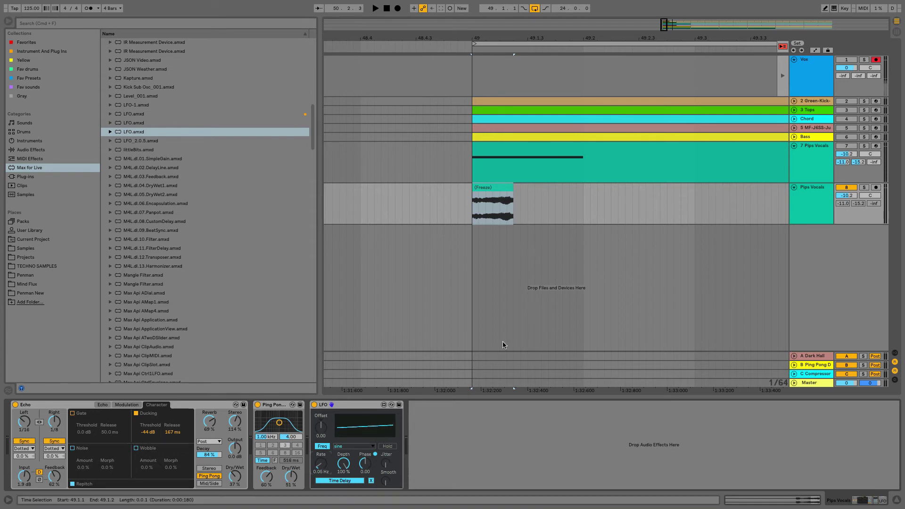
{"action": "left_click", "coordinate": [505, 193]}
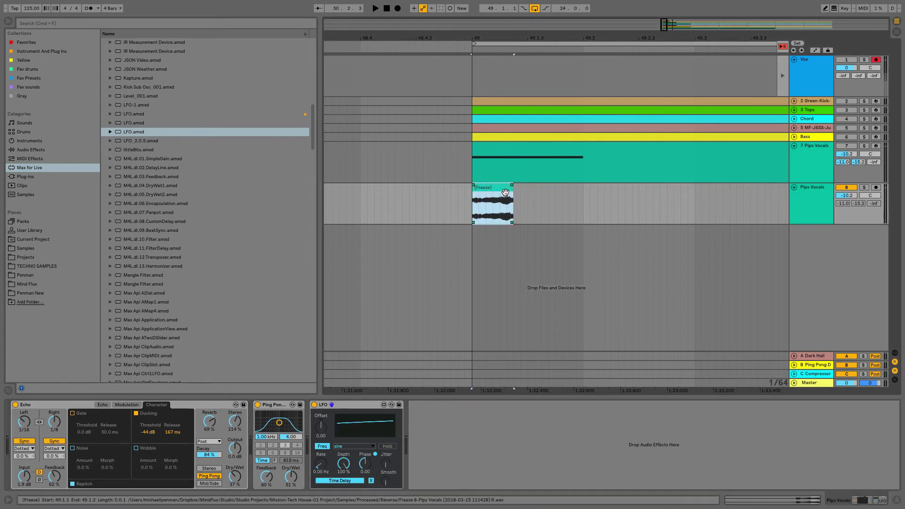
- During playback, set Ping Pong Feedback to 82% and LFO Depth to 6.75%
{"action": "key", "text": "space"}
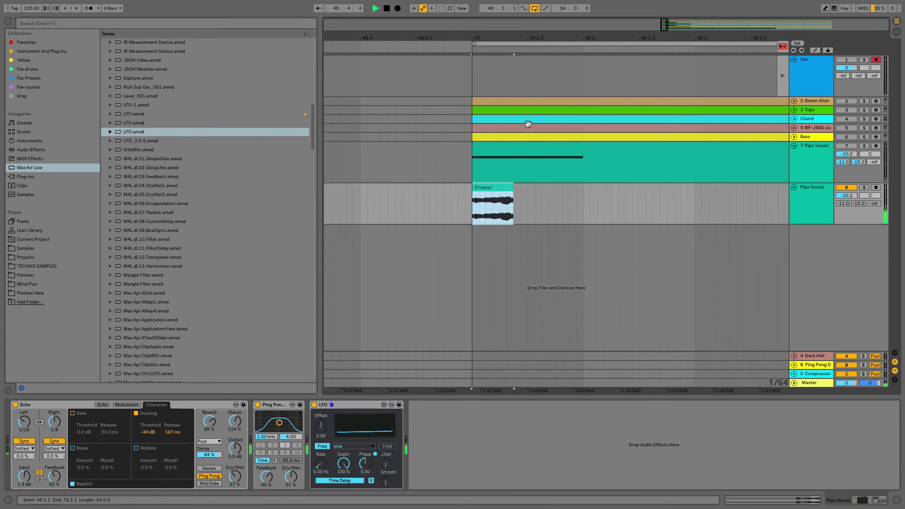
{"action": "left_click_drag", "start_coordinate": [536, 37], "coordinate": [426, 38]}
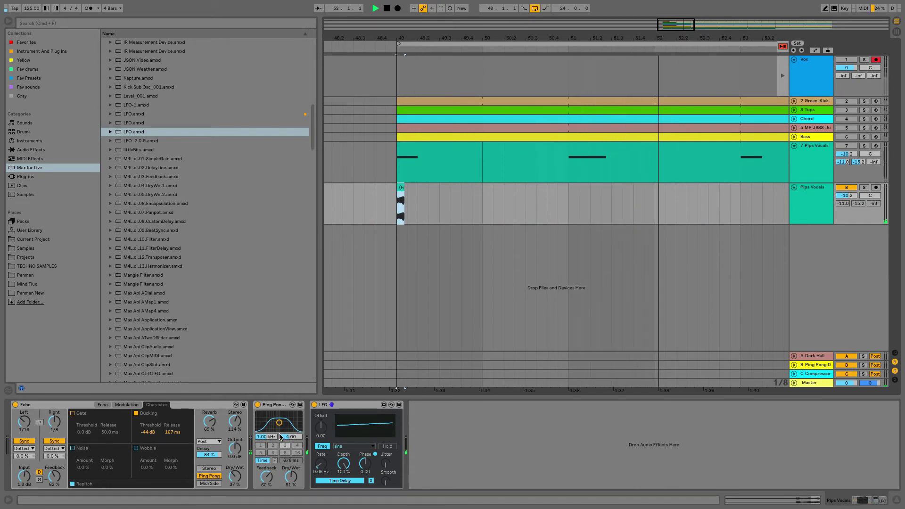
{"action": "left_click_drag", "start_coordinate": [269, 482], "coordinate": [270, 471]}
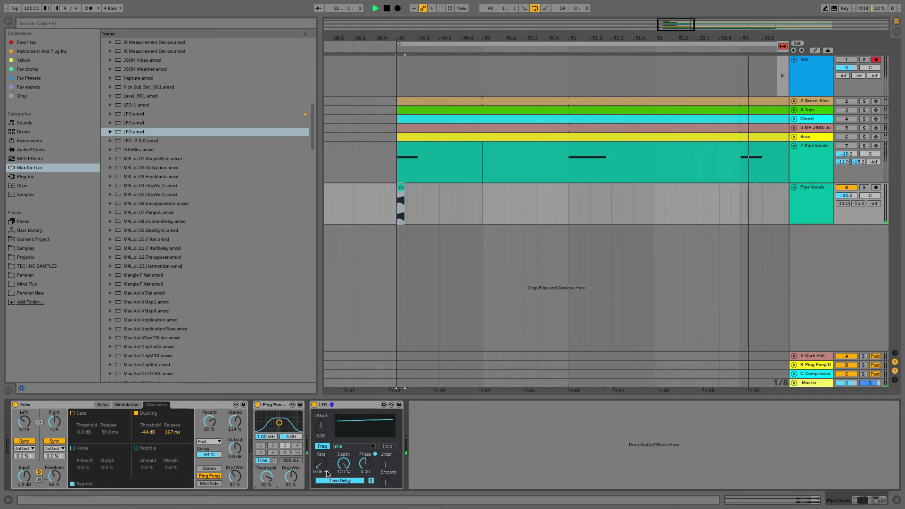
{"action": "mouse_move", "coordinate": [345, 464]}
{"action": "left_mouse_down"}
{"action": "mouse_move", "coordinate": [340, 492]}
{"action": "mouse_move", "coordinate": [453, 259]}
{"action": "left_mouse_up"}
{"action": "key", "text": "space"}
{"action": "key", "text": "space"}
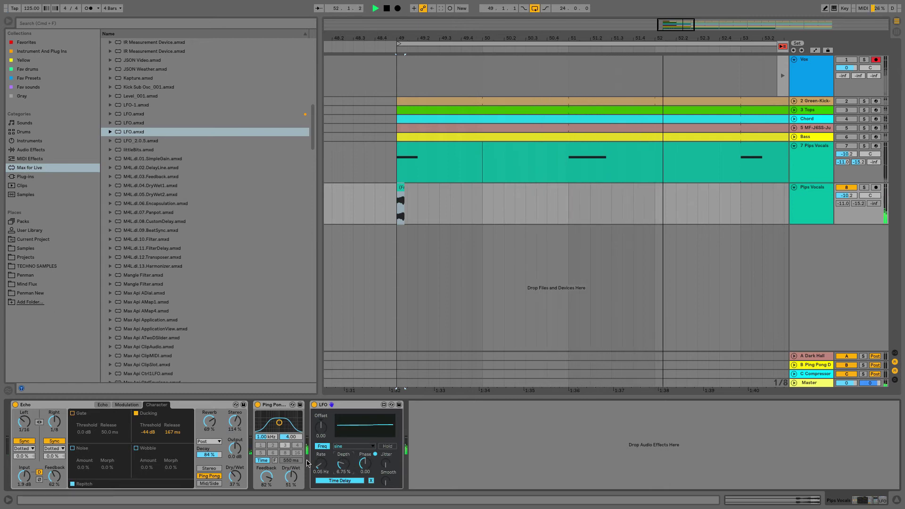
- Show the automation lane for the Ping Pong Delay time on Pips Vocals
{"action": "left_click", "coordinate": [291, 460]}
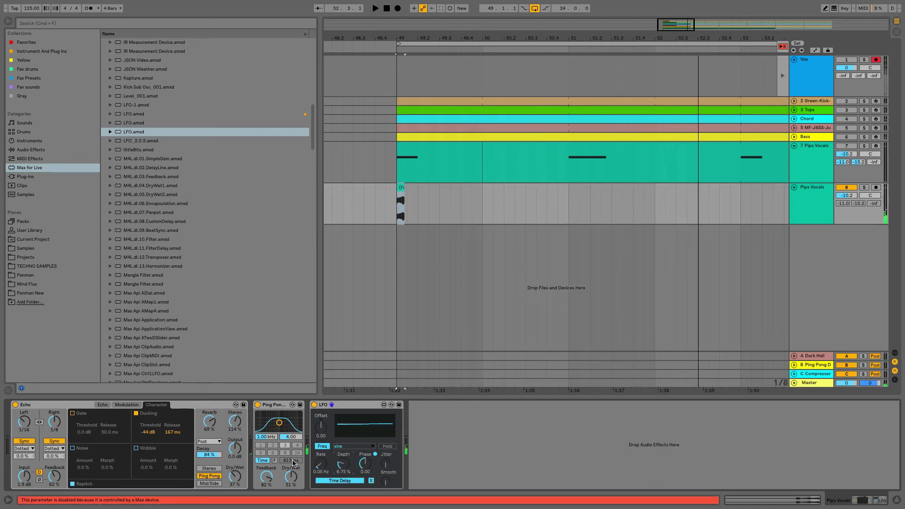
{"action": "right_click", "coordinate": [291, 463]}
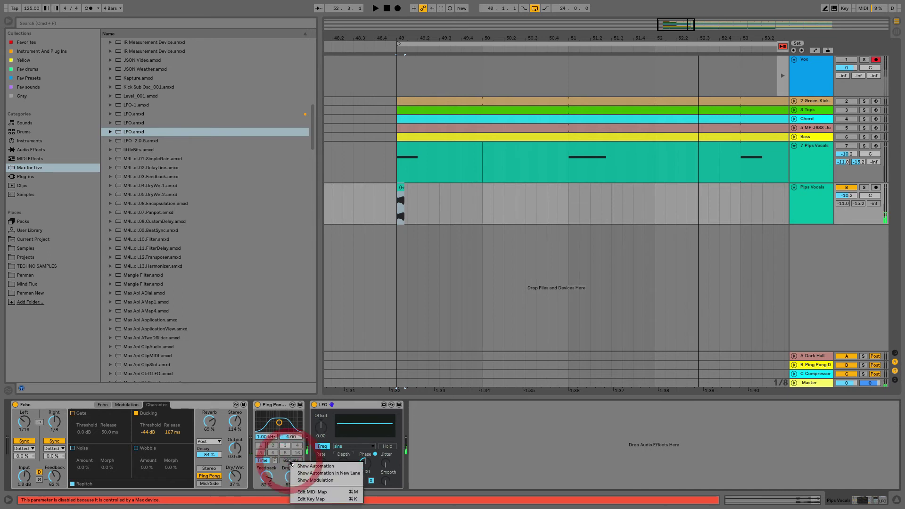
{"action": "left_click", "coordinate": [302, 472]}
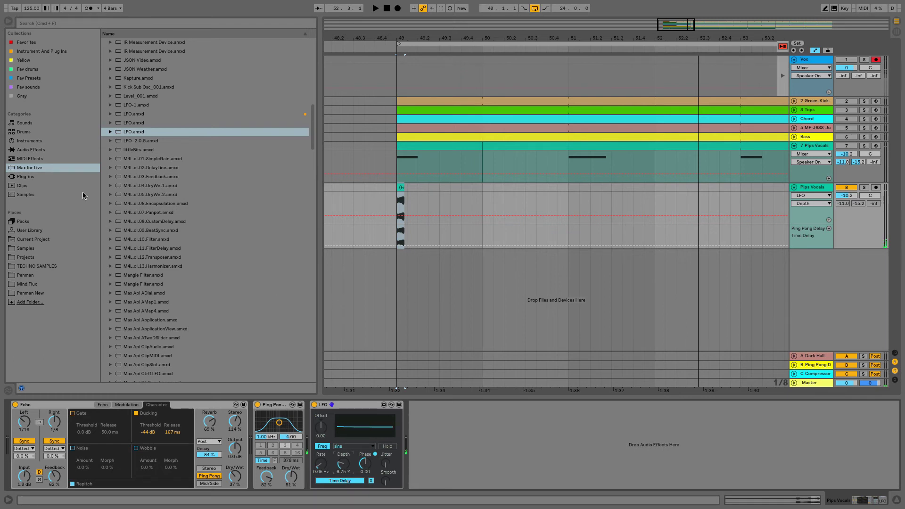
- Add a second Ping Pong Delay and a Reverb with 7.48 s decay, 33.75 room size, high cut off
{"action": "left_click", "coordinate": [40, 151]}
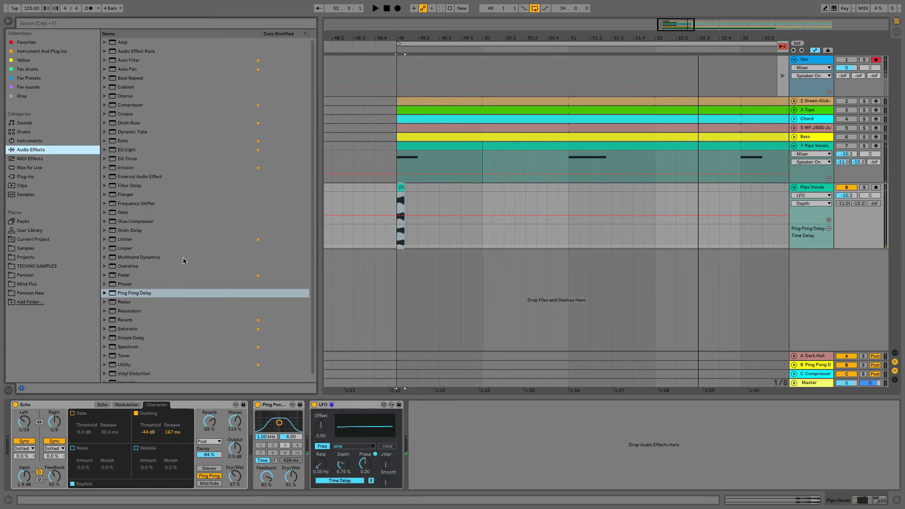
{"action": "left_click_drag", "start_coordinate": [142, 297], "coordinate": [310, 413]}
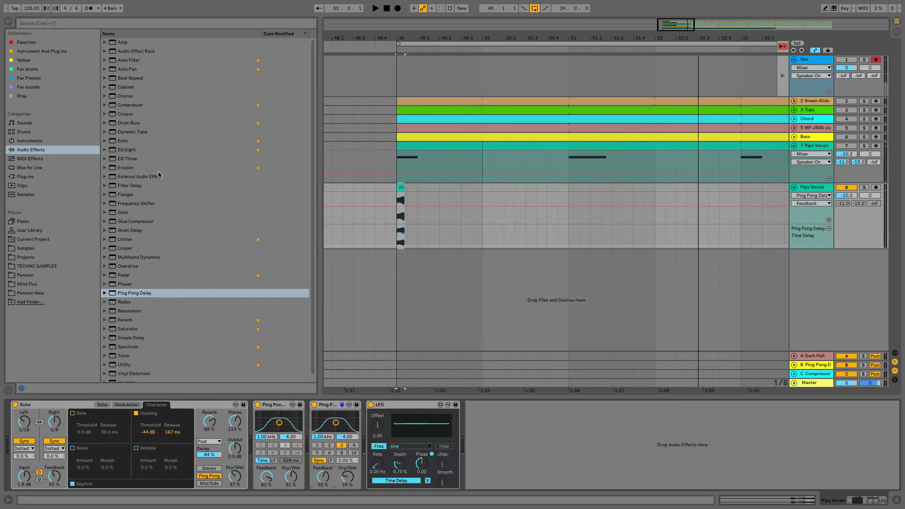
{"action": "left_click_drag", "start_coordinate": [134, 320], "coordinate": [469, 438]}
{"action": "left_click_drag", "start_coordinate": [588, 477], "coordinate": [588, 453]}
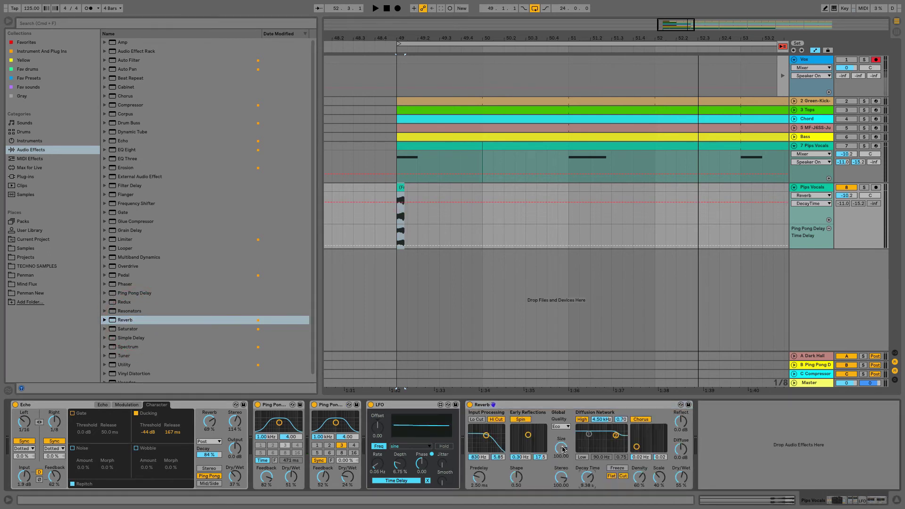
{"action": "left_click_drag", "start_coordinate": [564, 450], "coordinate": [564, 471]}
{"action": "left_click", "coordinate": [497, 420]}
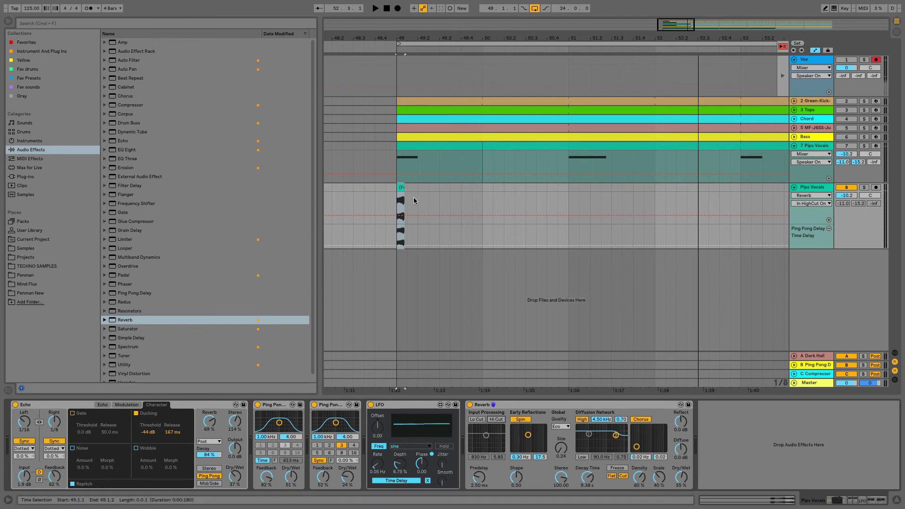
- Audition the Pips Vocals chop while lowering the Reverb dry/wet to 17%
{"action": "left_click", "coordinate": [399, 189]}
{"action": "key", "text": "space"}
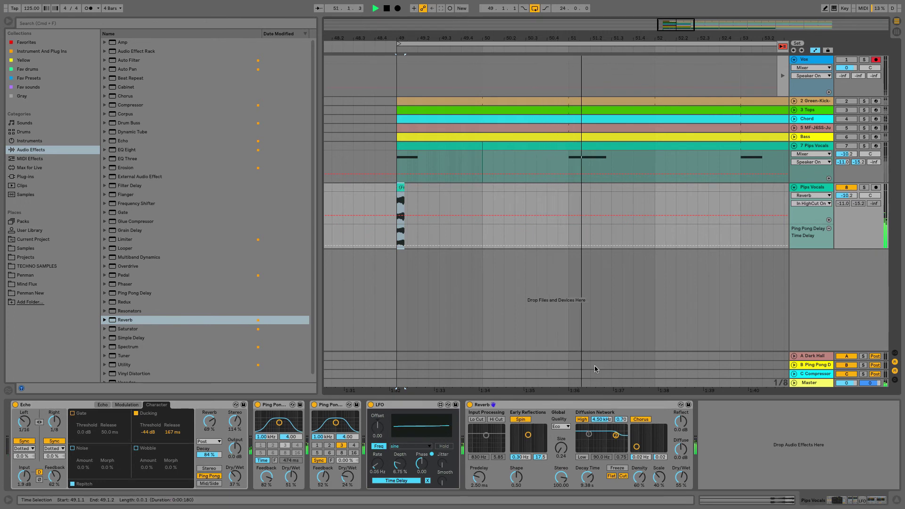
{"action": "left_click_drag", "start_coordinate": [682, 477], "coordinate": [681, 480]}
{"action": "key", "text": "space"}
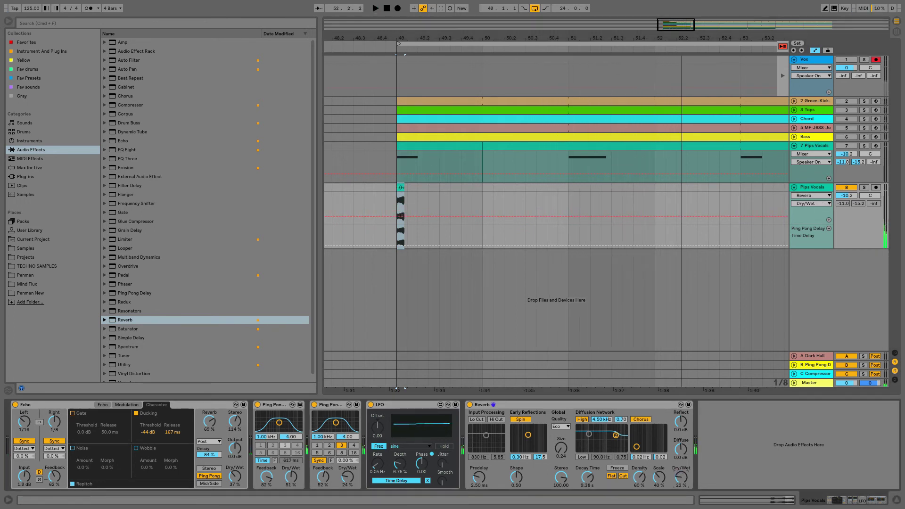
{"action": "key", "text": "space"}
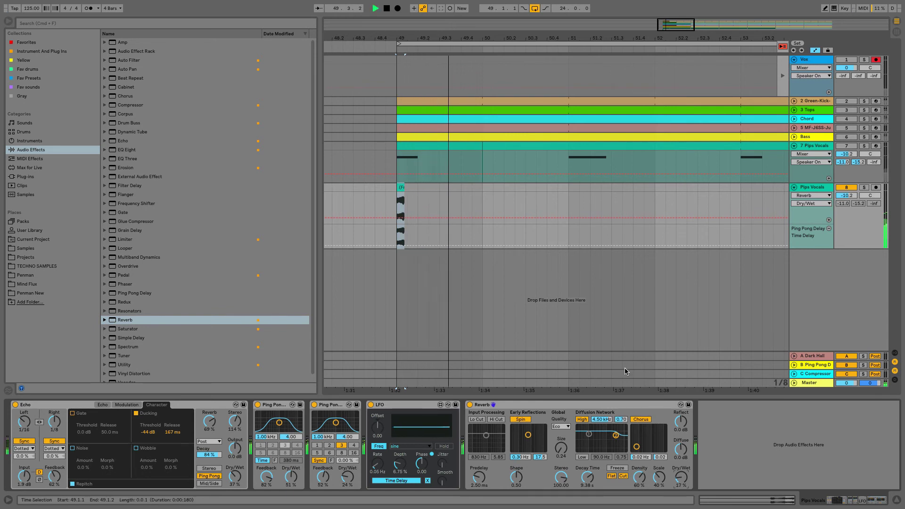
{"action": "key", "text": "space"}
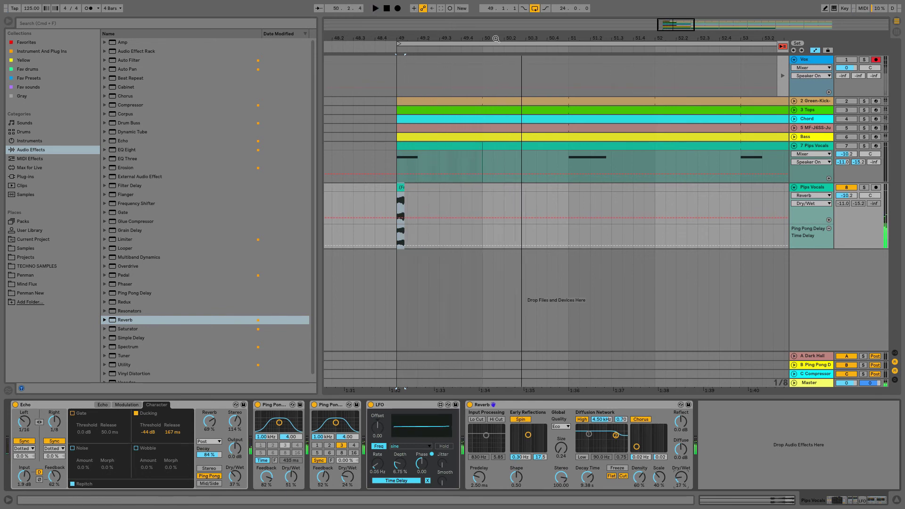
{"action": "left_click_drag", "start_coordinate": [502, 35], "coordinate": [499, 21]}
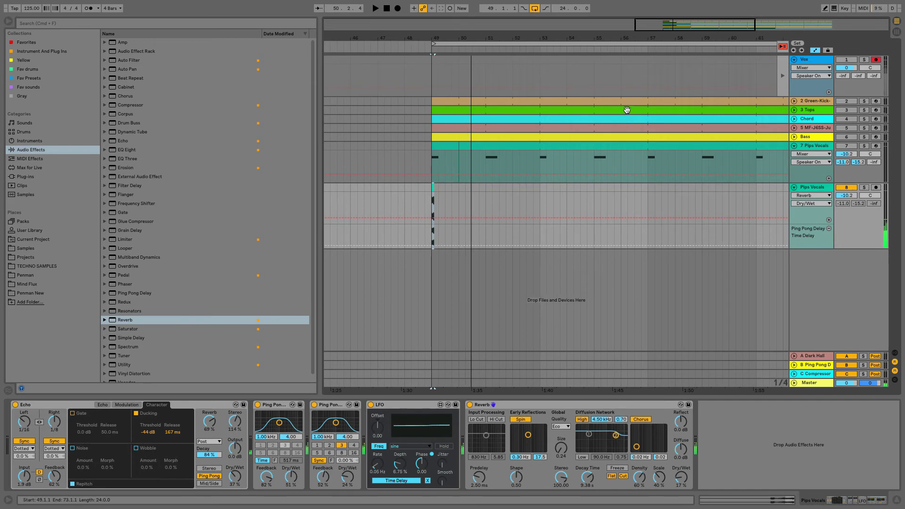
- Freeze the Pips Vocals track
{"action": "left_click", "coordinate": [818, 186]}
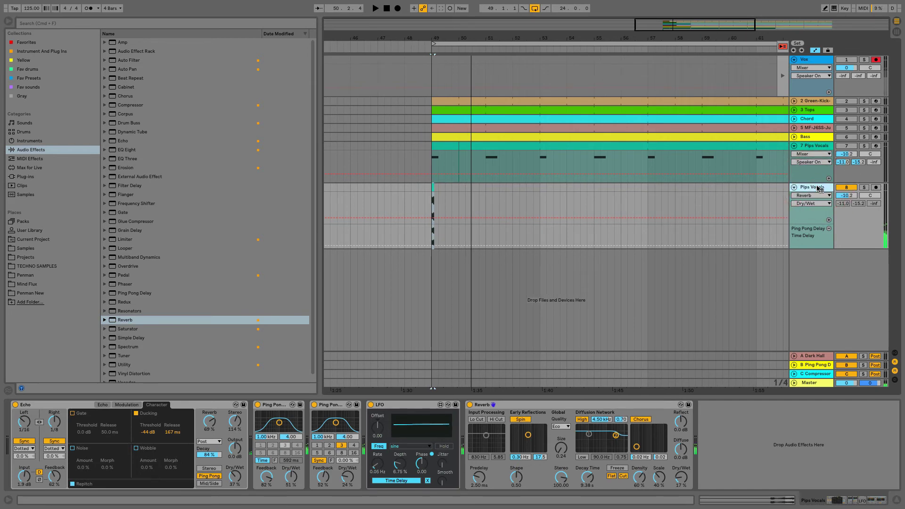
{"action": "right_click", "coordinate": [819, 188]}
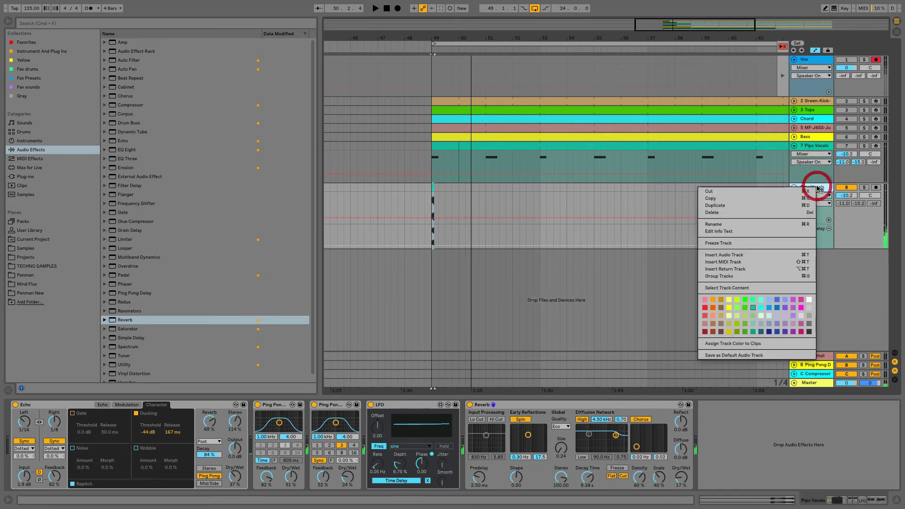
{"action": "left_click", "coordinate": [785, 243]}
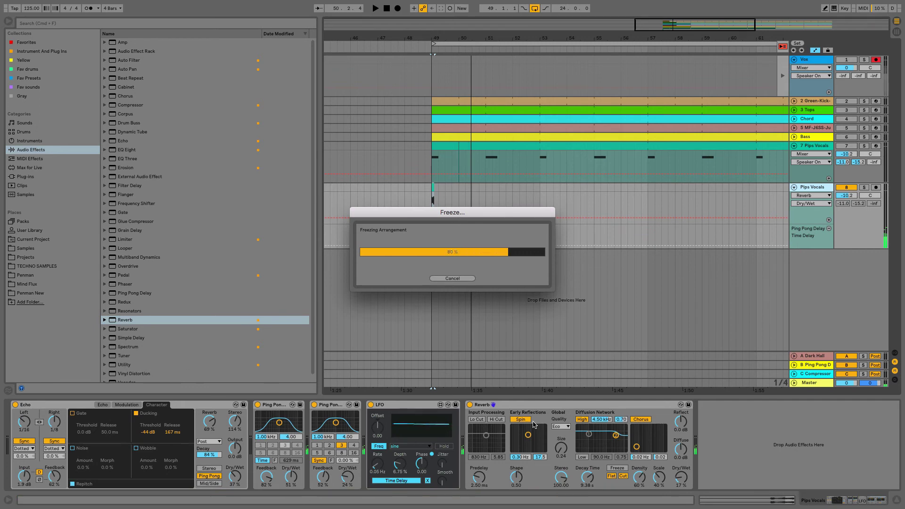
- Flatten the frozen track into a 24-bar Freeze tail audio clip and select it
{"action": "right_click", "coordinate": [812, 188]}
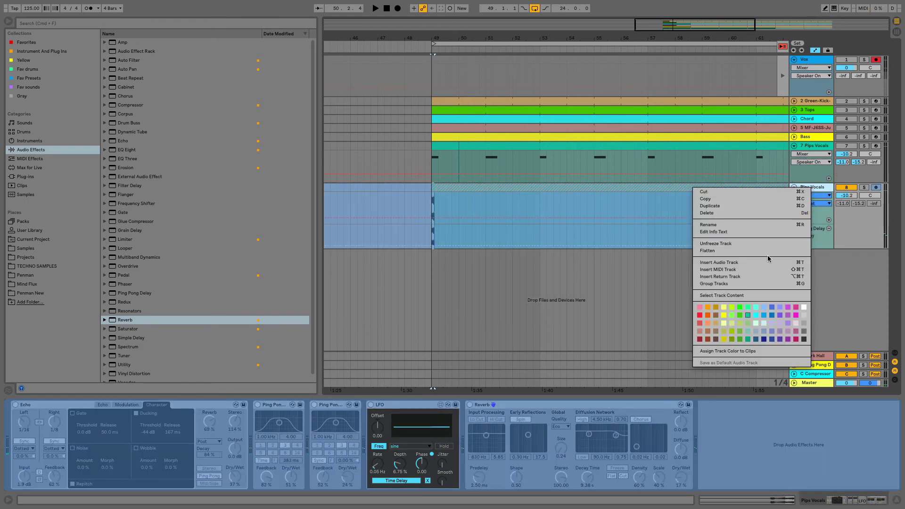
{"action": "left_click", "coordinate": [768, 256]}
{"action": "right_click", "coordinate": [804, 191]}
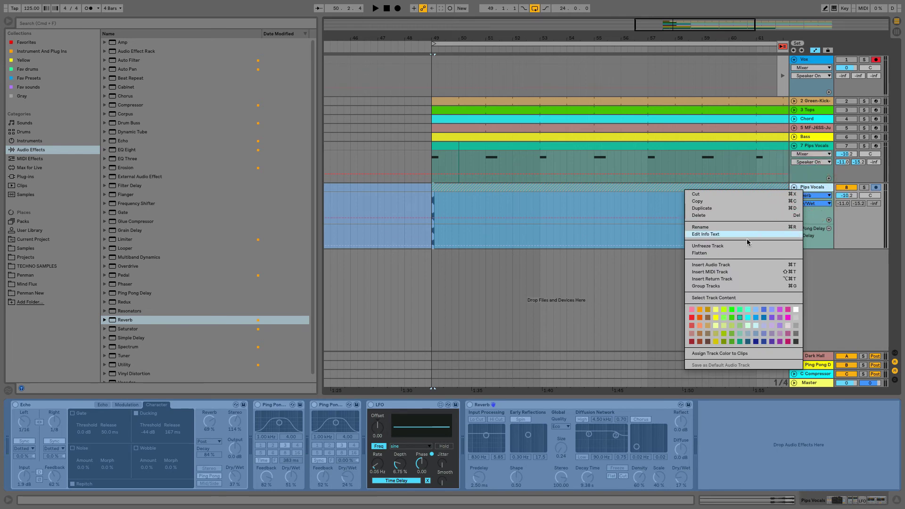
{"action": "left_click", "coordinate": [736, 252]}
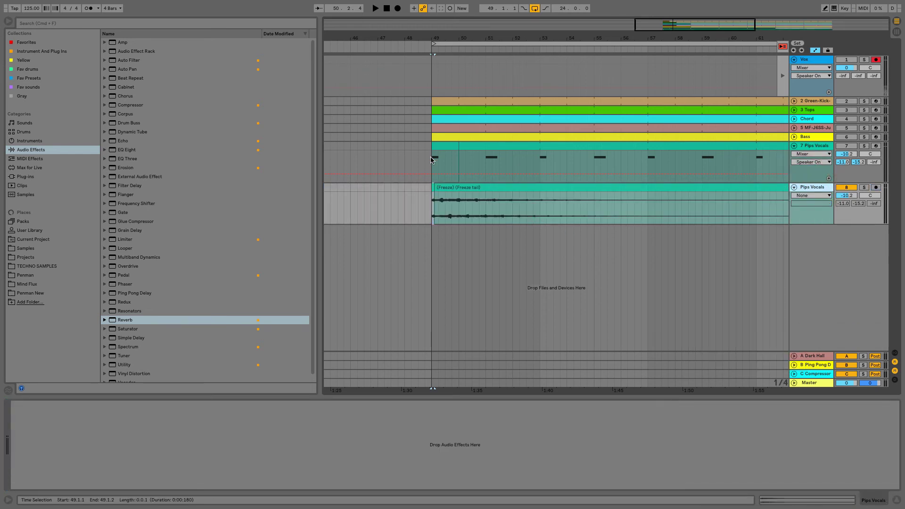
{"action": "scroll", "coordinate": [440, 113], "scroll_direction": "up", "scroll_amount": 3}
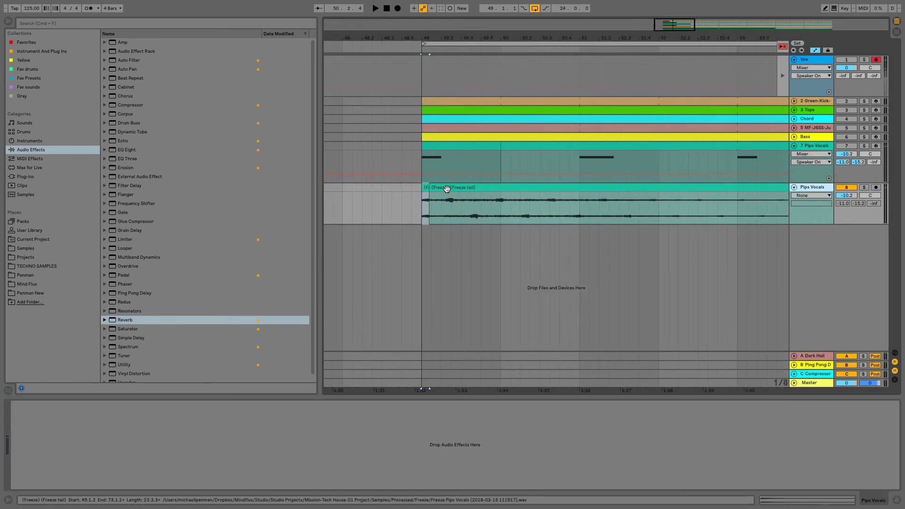
{"action": "left_click", "coordinate": [426, 201]}
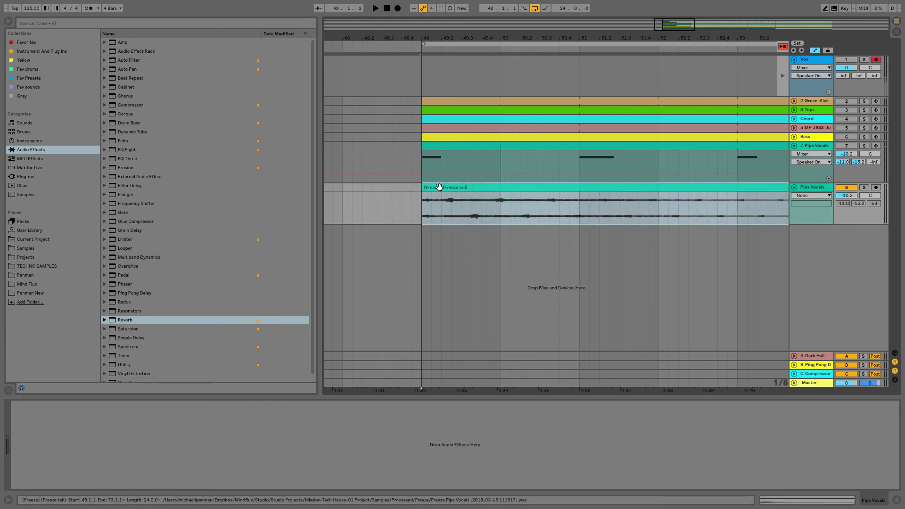
{"action": "scroll", "coordinate": [467, 118], "scroll_direction": "down", "scroll_amount": 5}
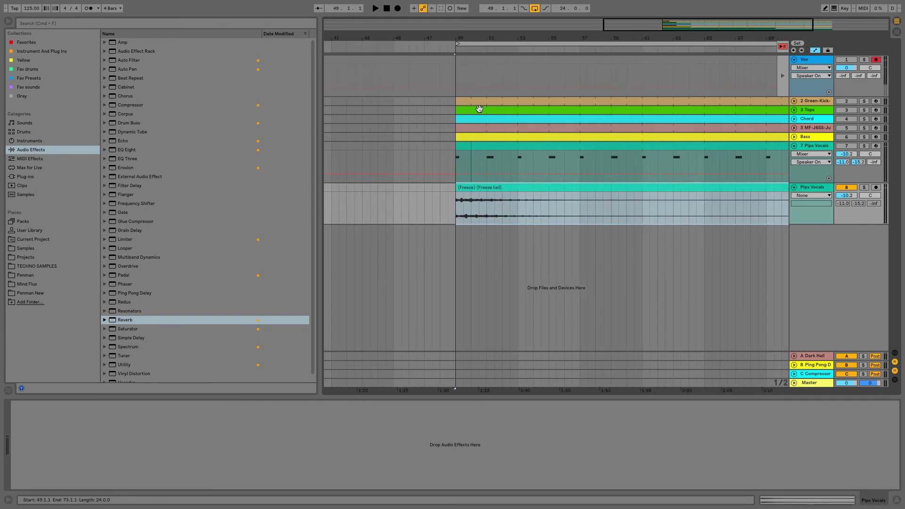
{"action": "left_click_drag", "start_coordinate": [468, 37], "coordinate": [465, 188]}
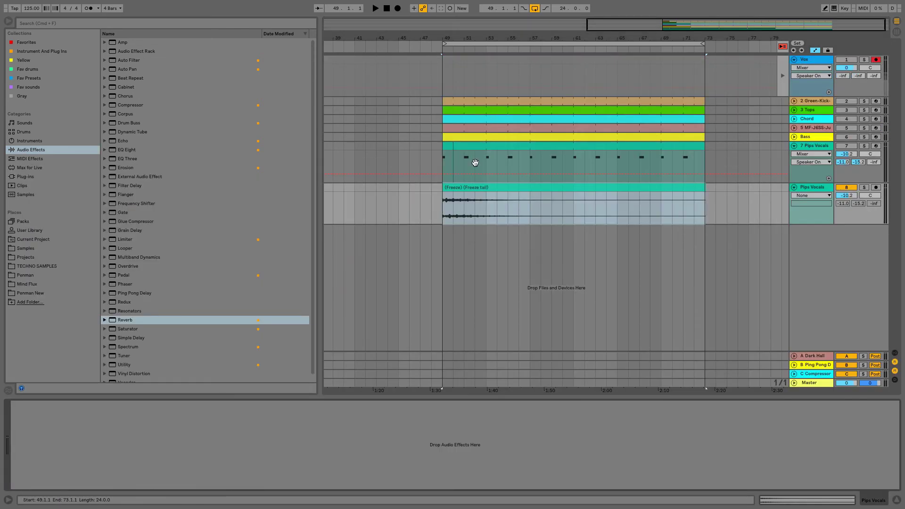
- Play the flattened Freeze tail clip from bar 64 to hear its decaying echo
{"action": "left_click", "coordinate": [471, 188]}
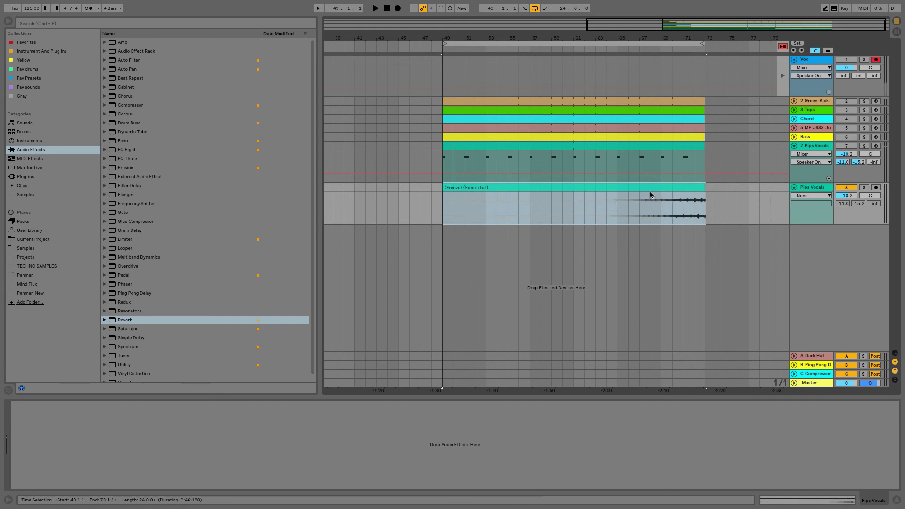
{"action": "left_click_drag", "start_coordinate": [613, 206], "coordinate": [691, 204]}
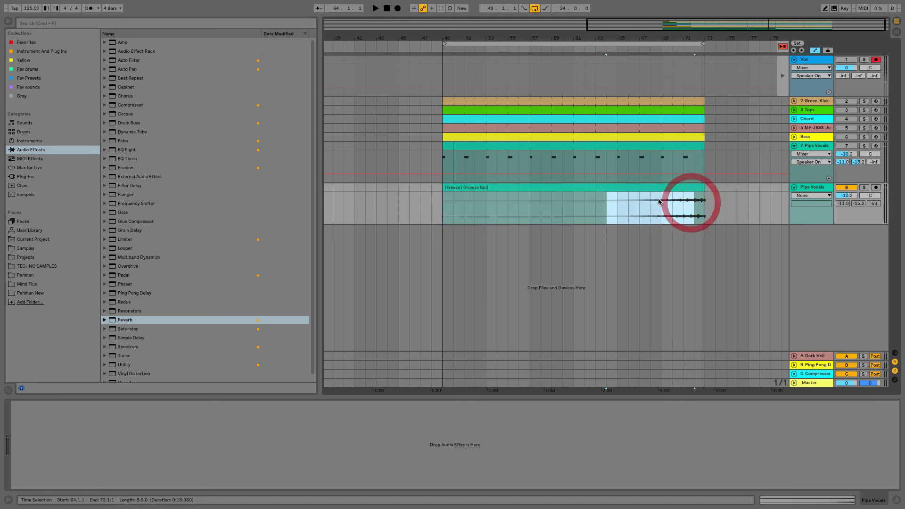
{"action": "left_click", "coordinate": [576, 189]}
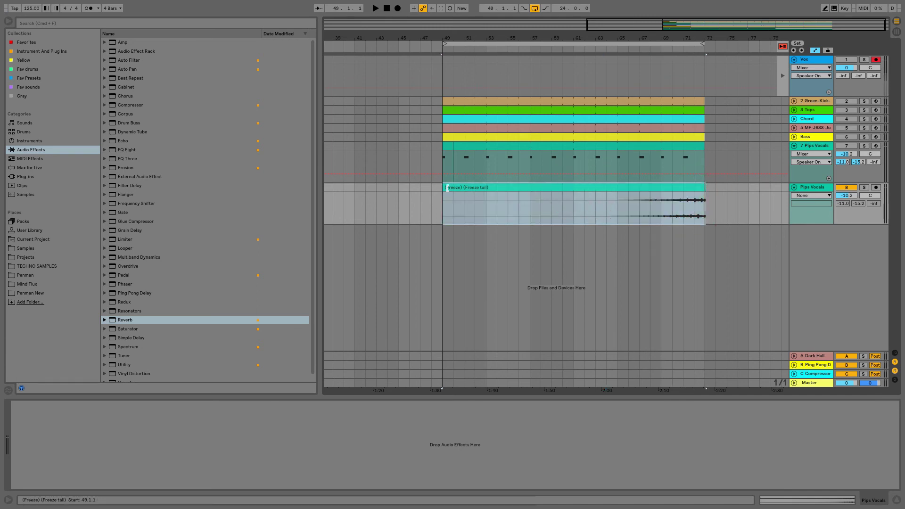
{"action": "left_click", "coordinate": [608, 202]}
{"action": "key", "text": "space"}
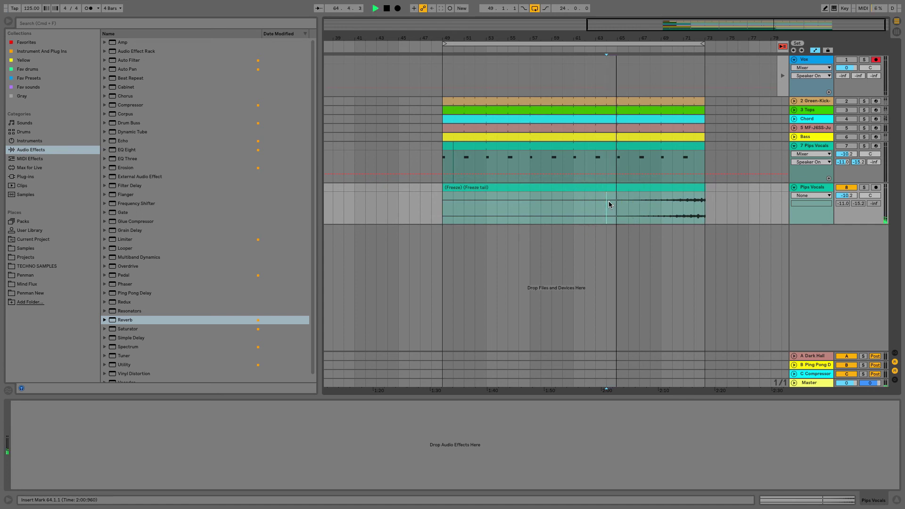
{"action": "right_click", "coordinate": [841, 205]}
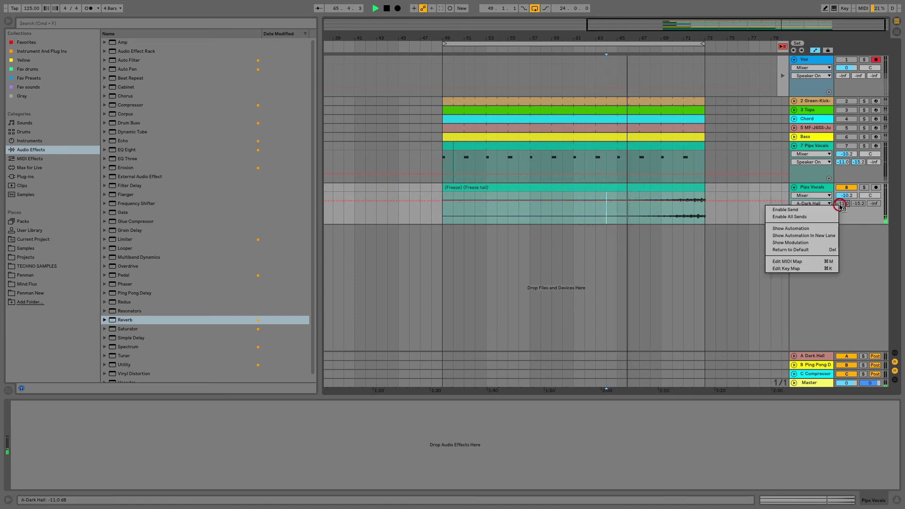
- Enable the Pips Vocals sends to Dark Hall and switch tracks 2 through 7 back on
{"action": "left_click", "coordinate": [822, 217]}
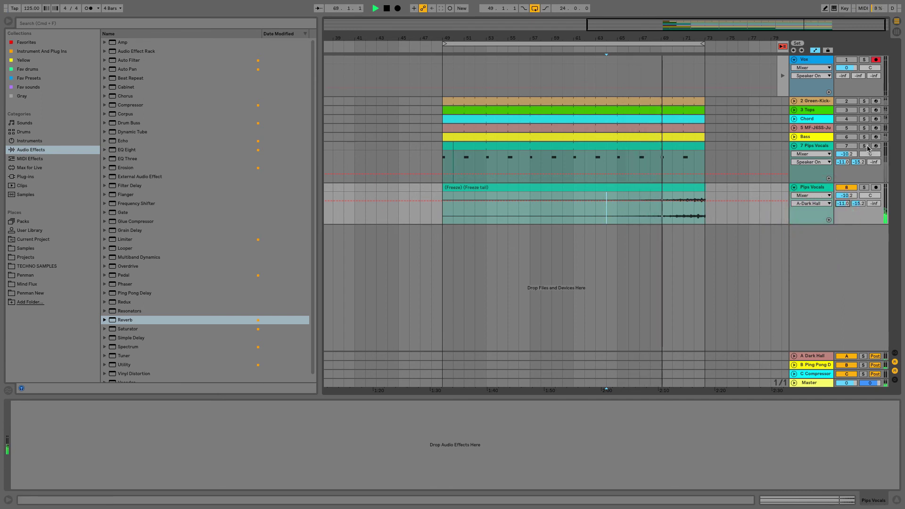
{"action": "left_click", "coordinate": [851, 147]}
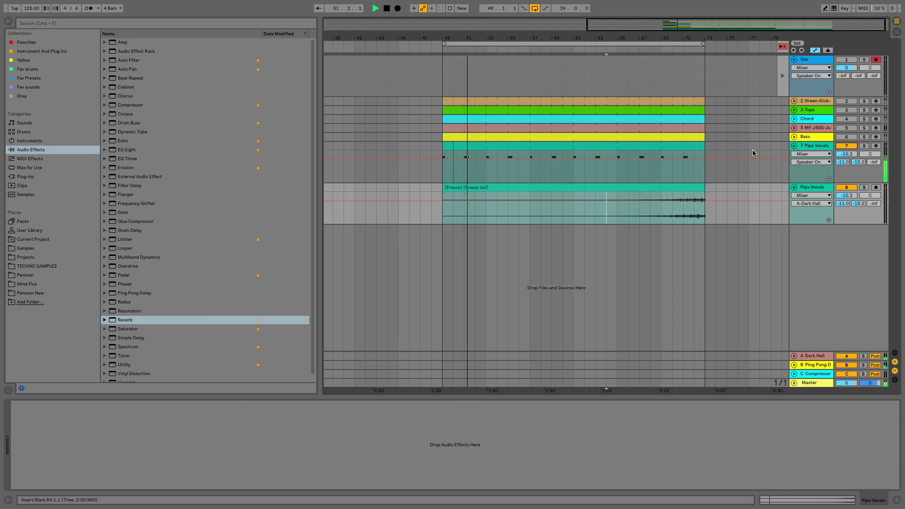
{"action": "key", "text": "space"}
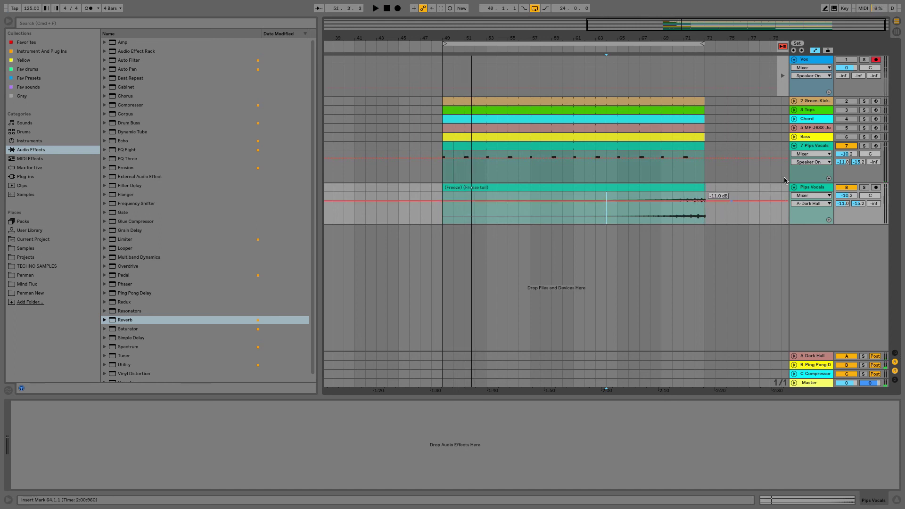
{"action": "left_click_drag", "start_coordinate": [843, 138], "coordinate": [845, 101]}
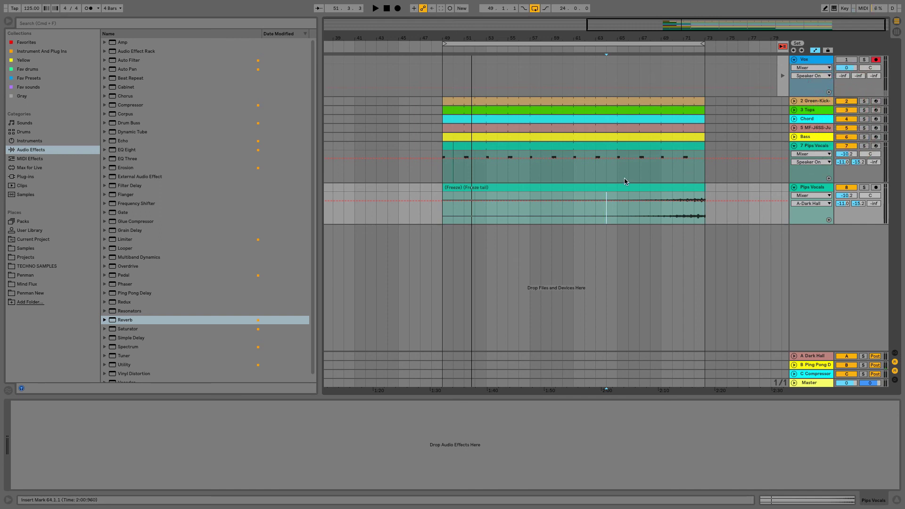
- Play from bar 61, trim the 7 Pips Vocals clip to end near bar 69, and reset volume to 0 dB
{"action": "left_click", "coordinate": [570, 191]}
{"action": "key", "text": "space"}
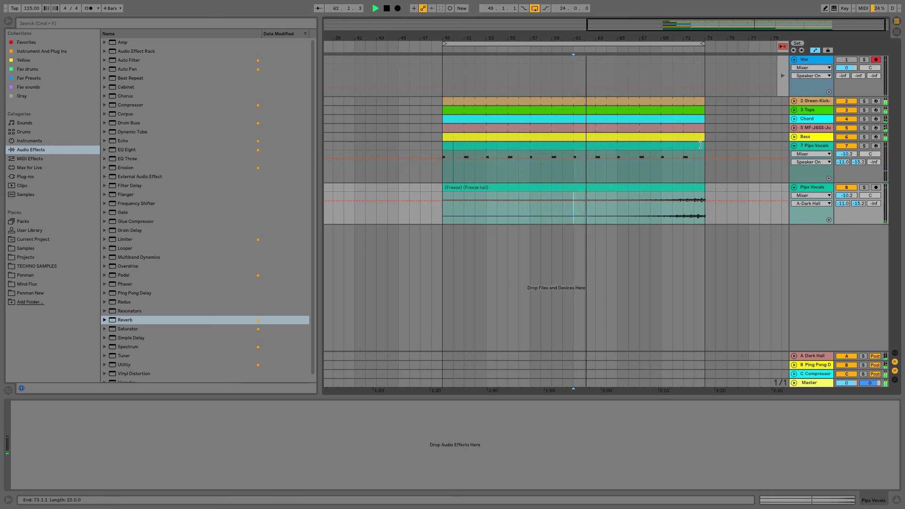
{"action": "left_click_drag", "start_coordinate": [700, 147], "coordinate": [667, 147]}
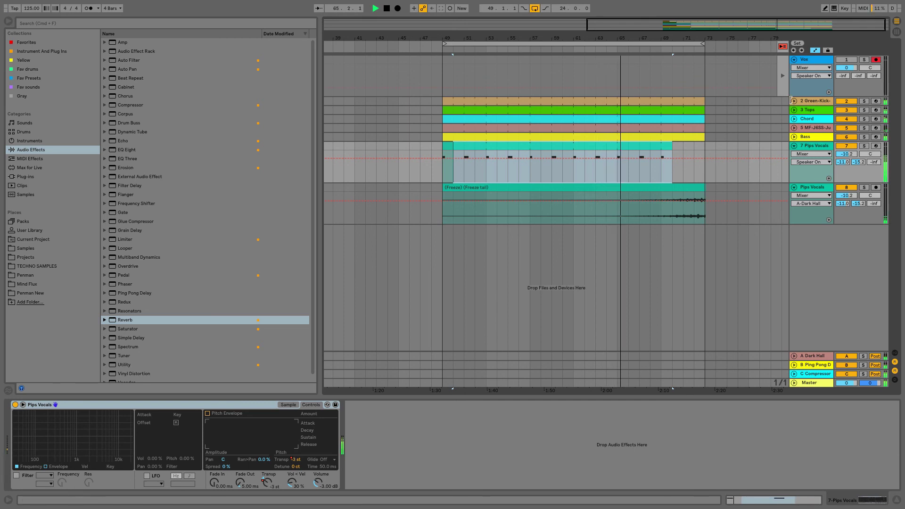
{"action": "left_click_drag", "start_coordinate": [847, 196], "coordinate": [847, 181]}
{"action": "key", "text": "Delete"}
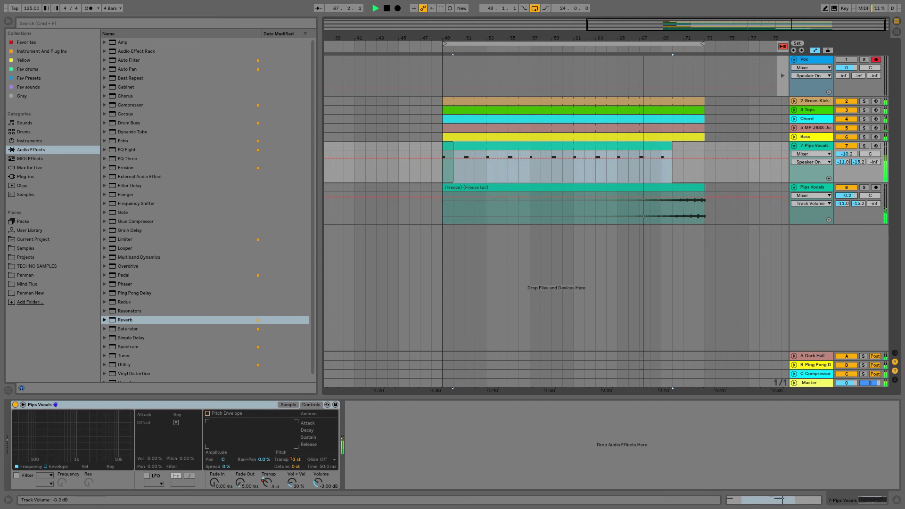